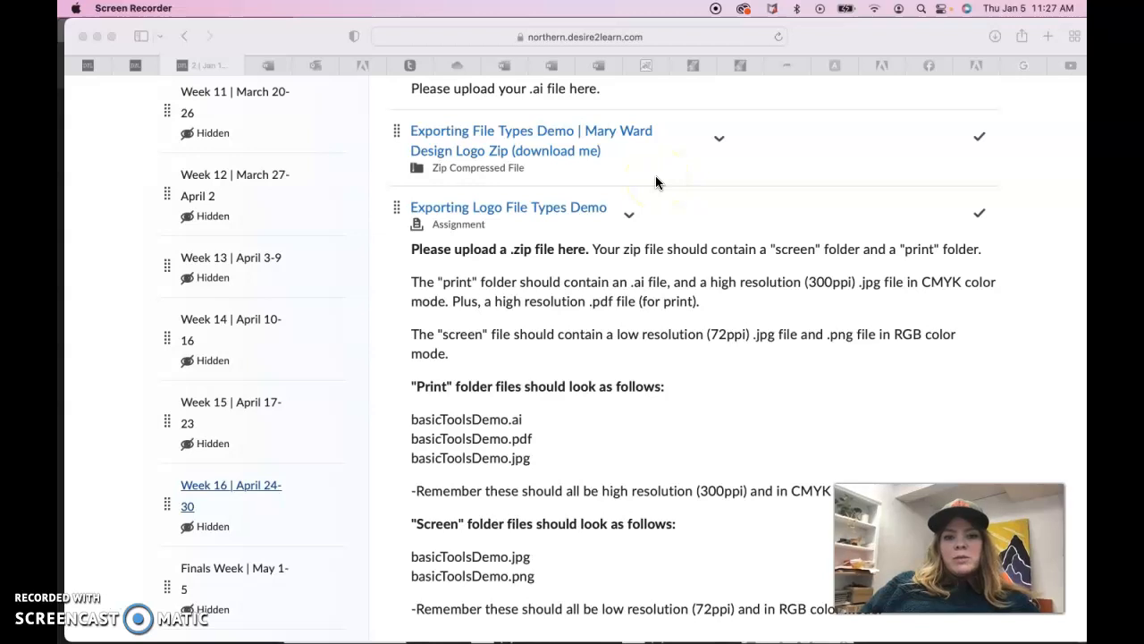
Download the Mary Ward Design Logo zip from the course page and open its extracted folder in Finder
click(719, 140)
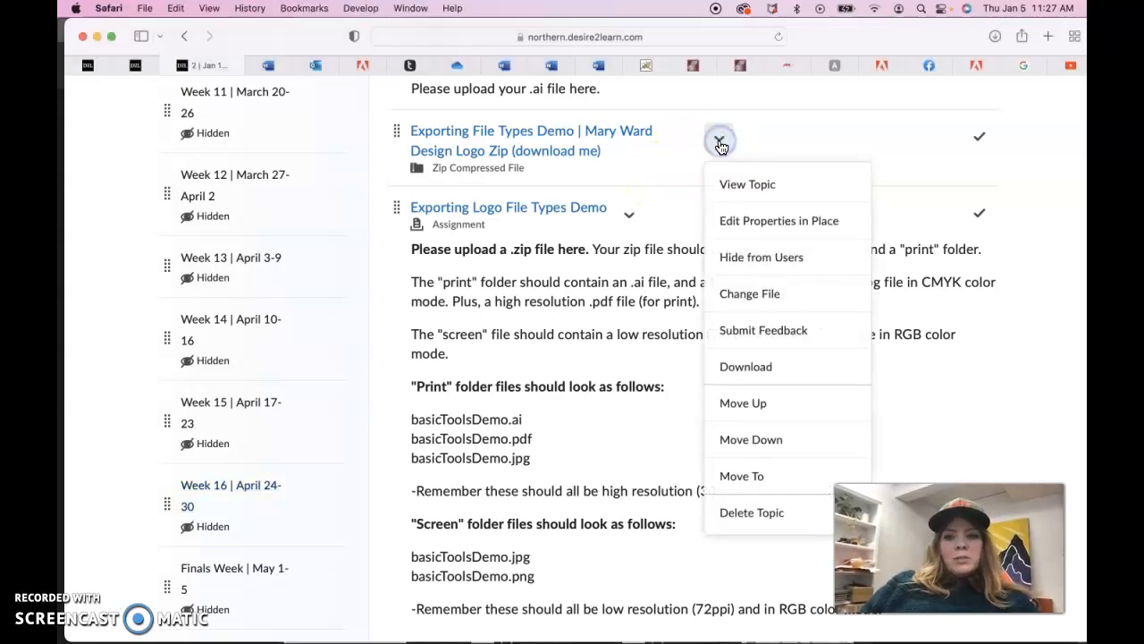
click(731, 383)
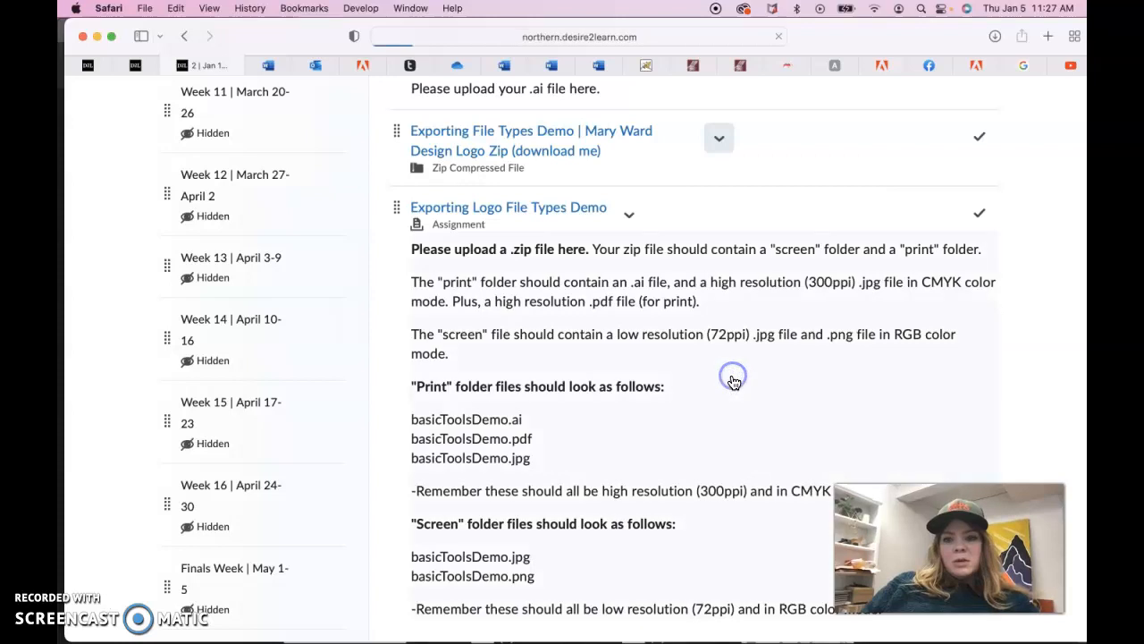
mouse_move(872, 637)
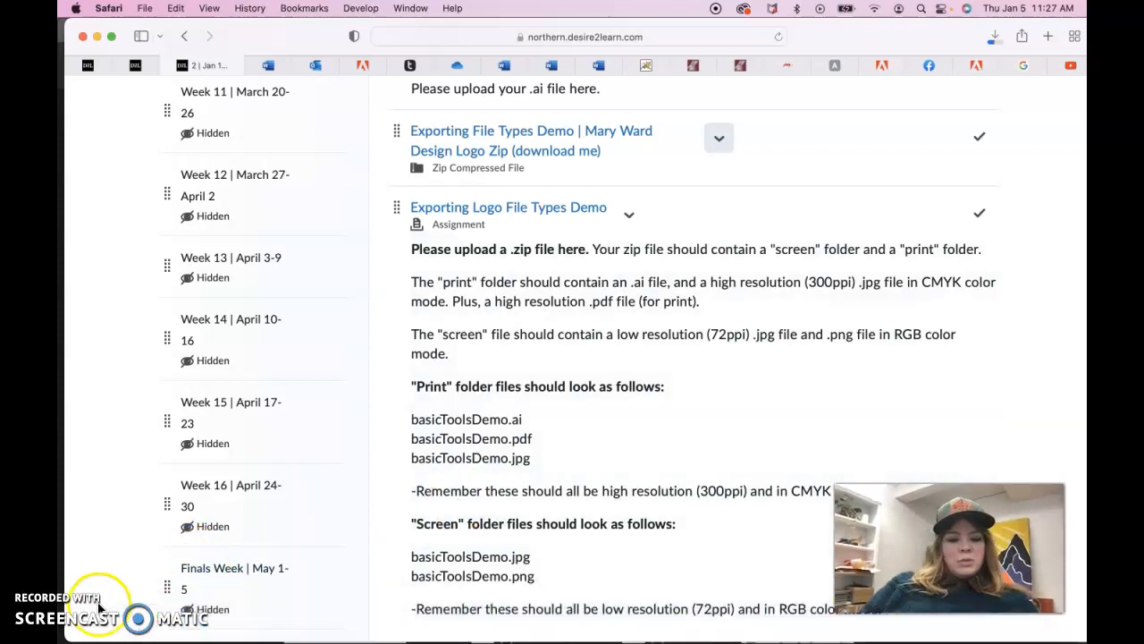
click(89, 612)
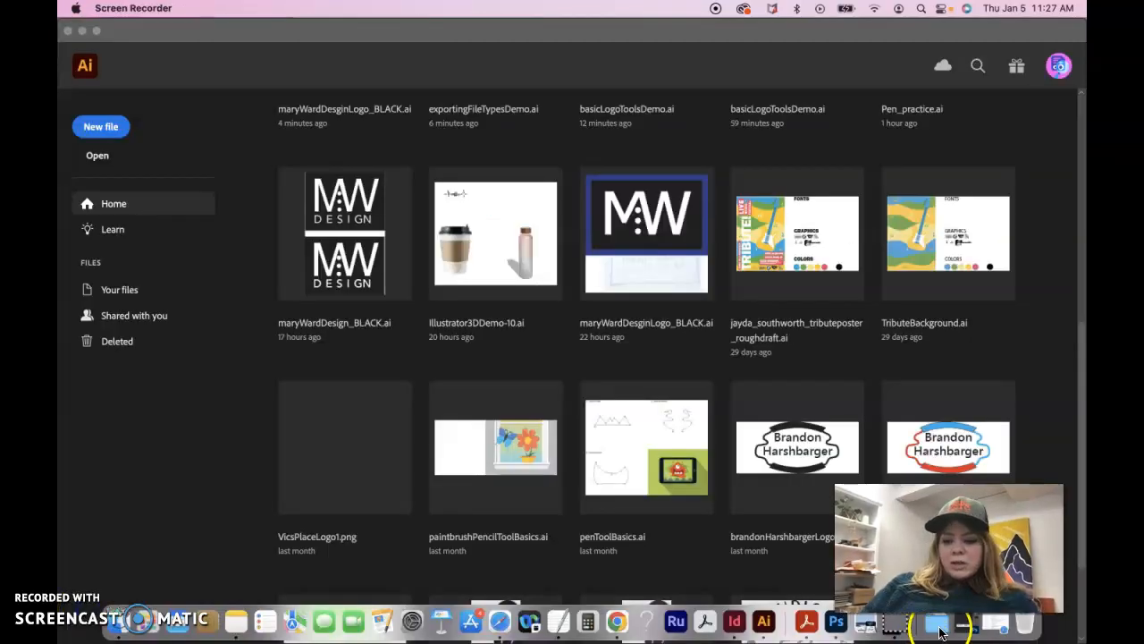
click(937, 623)
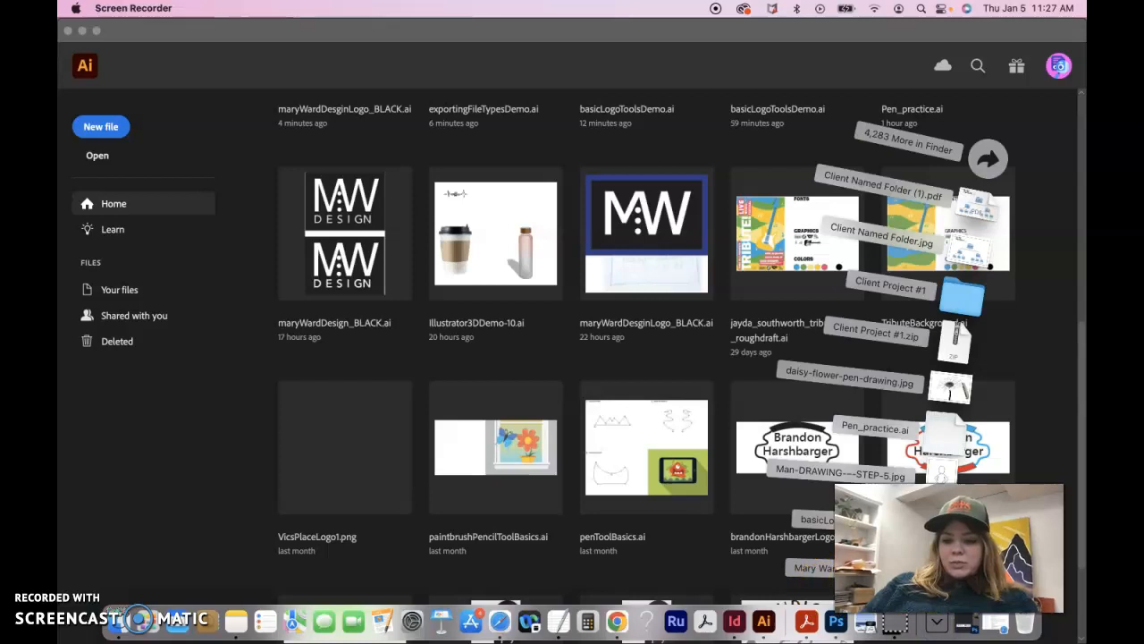
click(933, 571)
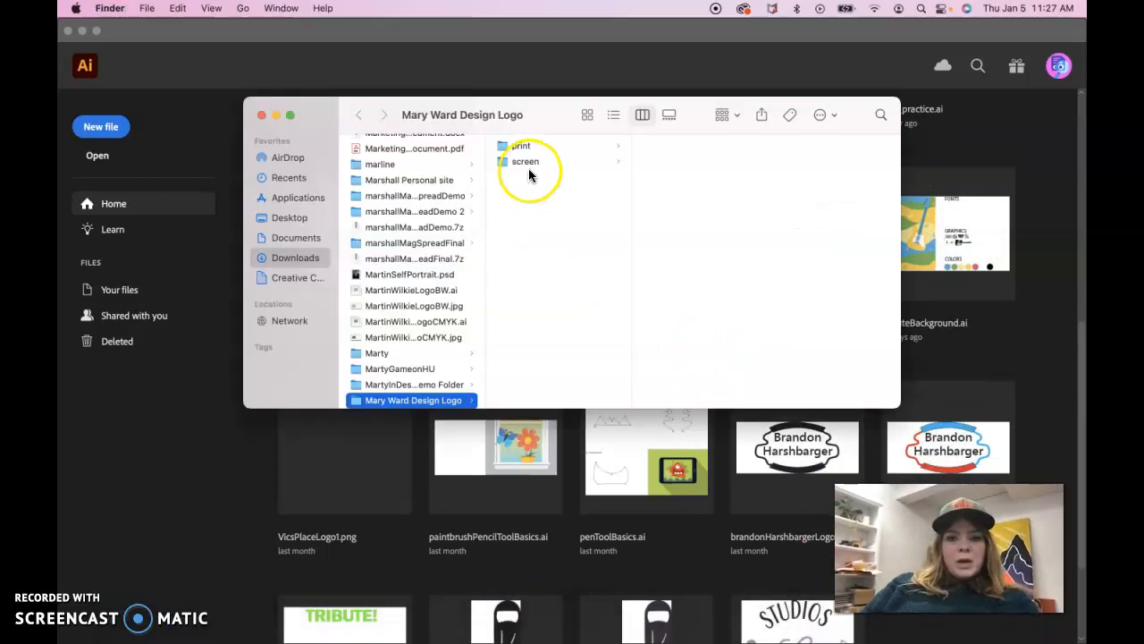
Look through the screen and print subfolders and open the black folder inside print
click(523, 164)
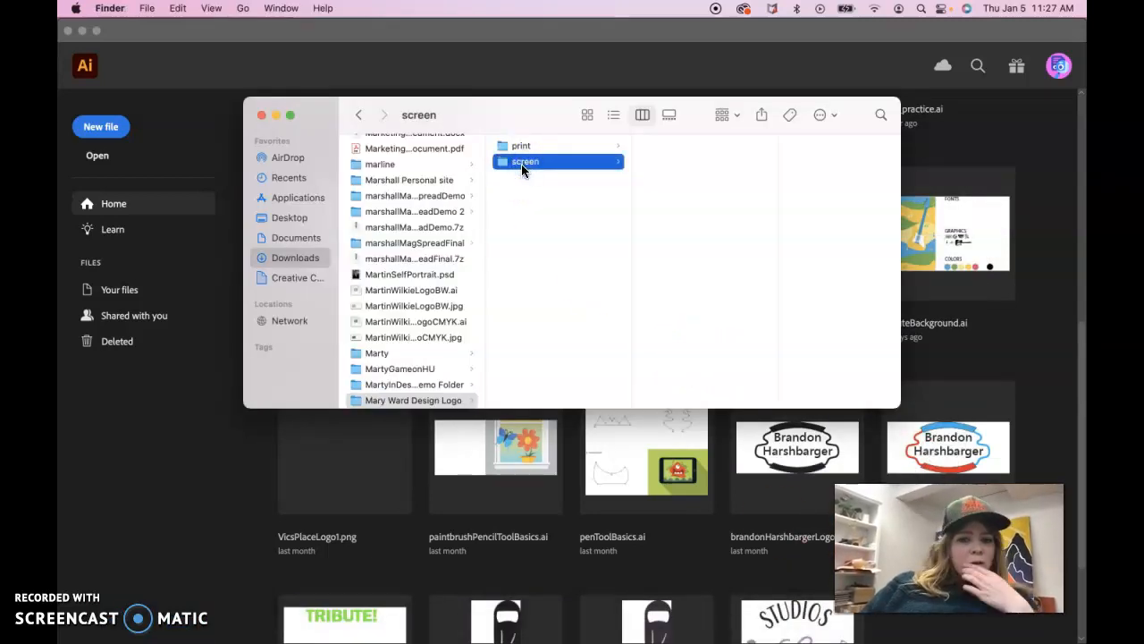
click(523, 153)
click(523, 165)
click(523, 147)
click(675, 146)
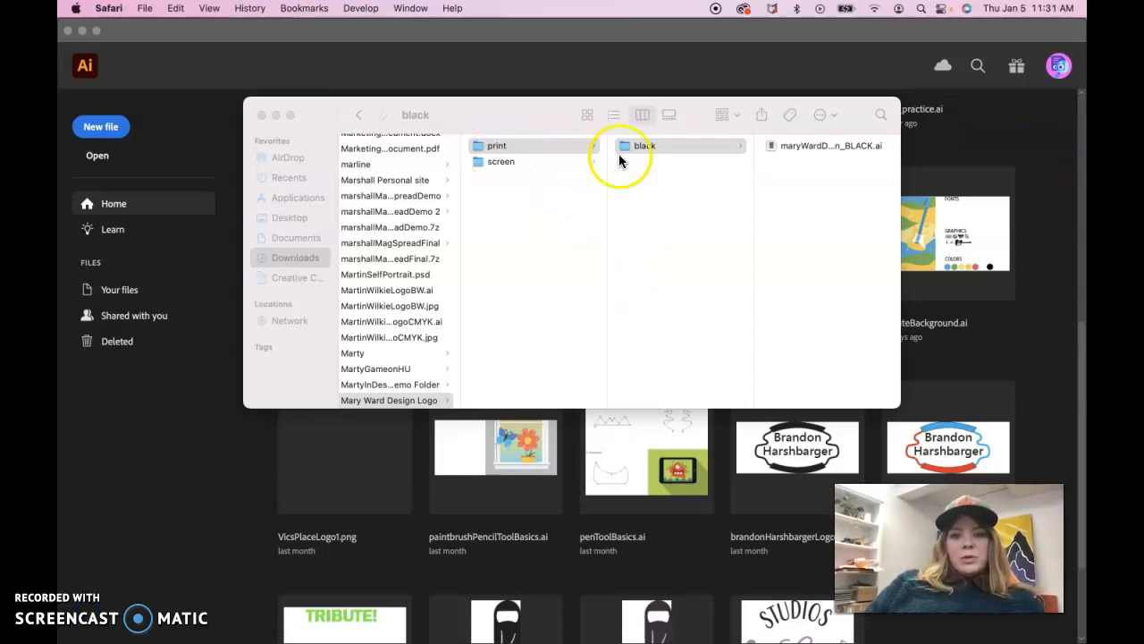
click(500, 163)
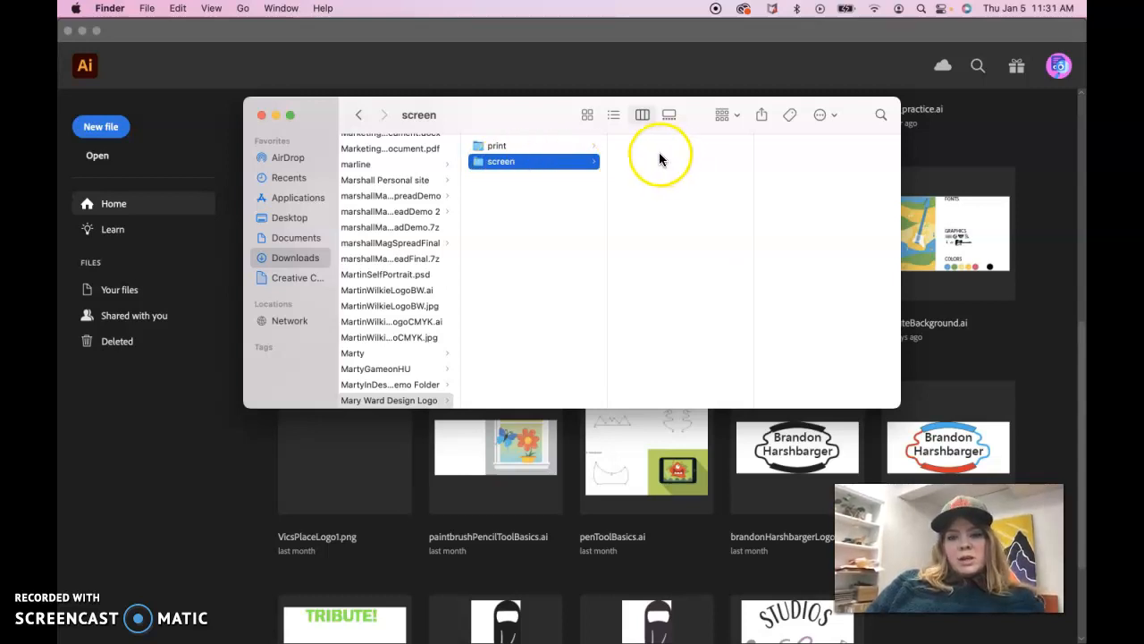
click(502, 166)
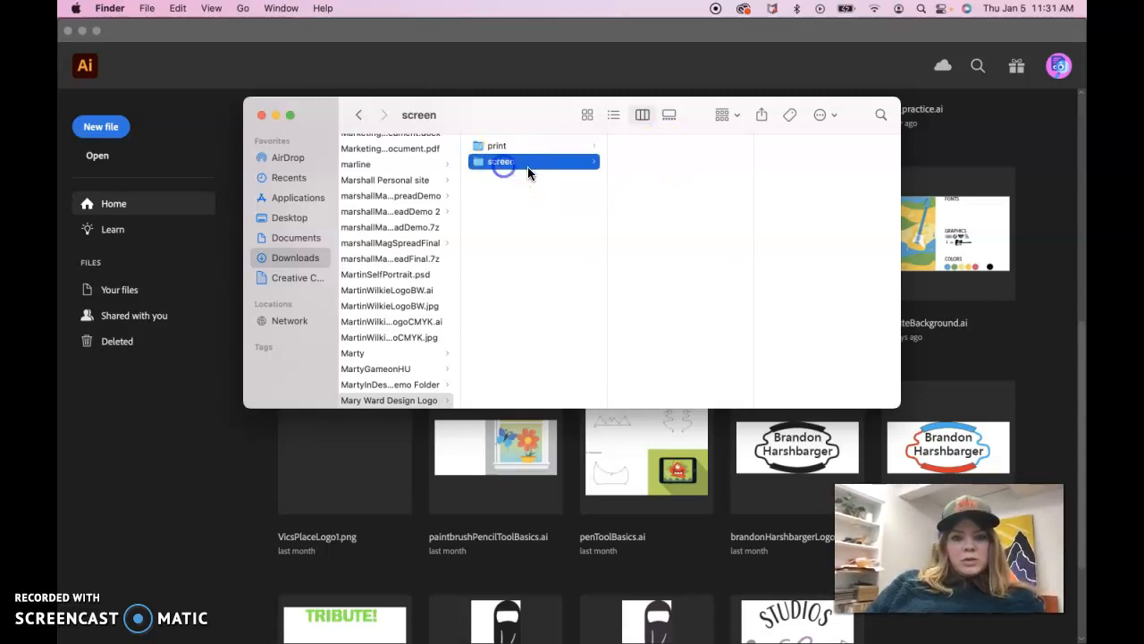
click(613, 115)
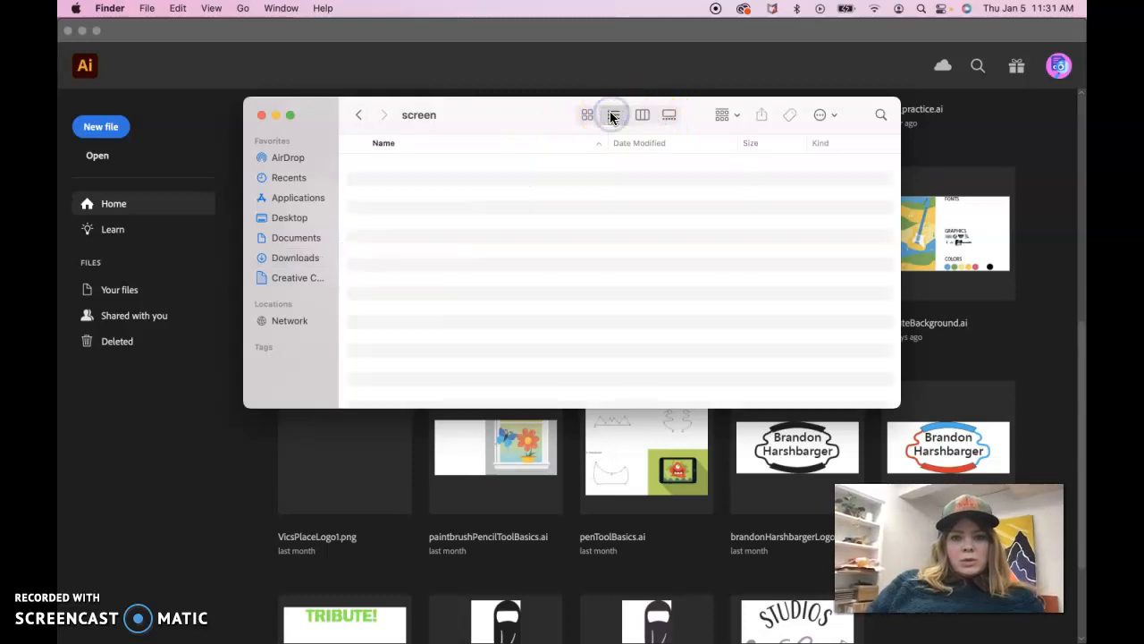
click(587, 114)
click(643, 115)
click(670, 115)
click(642, 114)
Create a new folder named "black" inside the screen folder
click(523, 163)
right_click(657, 165)
click(678, 172)
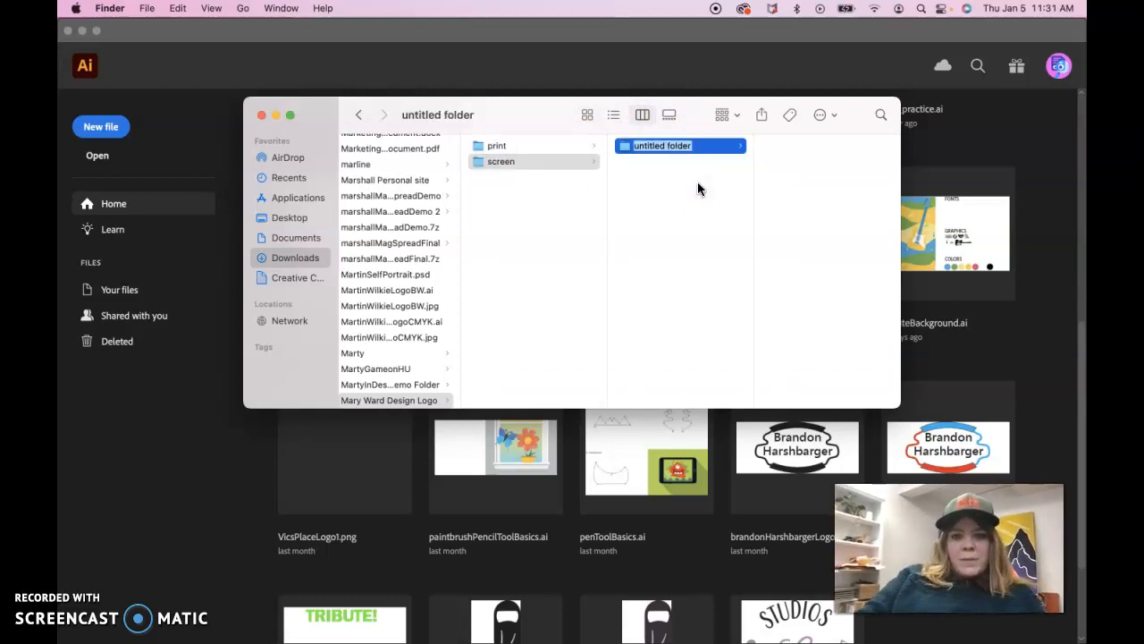
text(black)
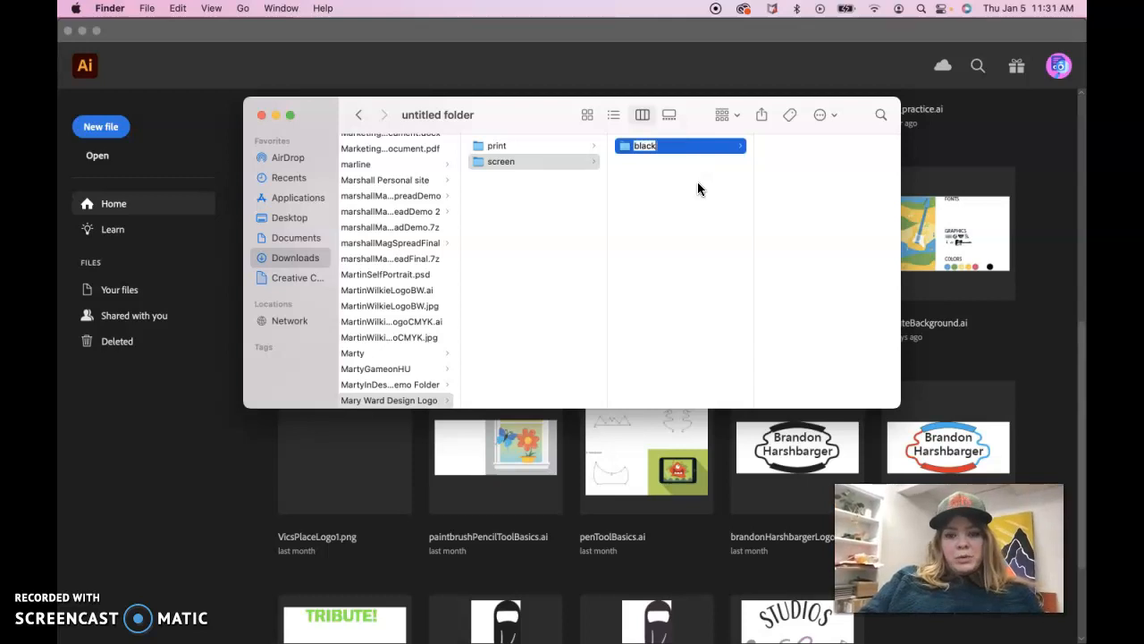
click(540, 222)
Compare the contents of the print and screen folders, including their black subfolders and a preview of the Illustrator file
click(525, 145)
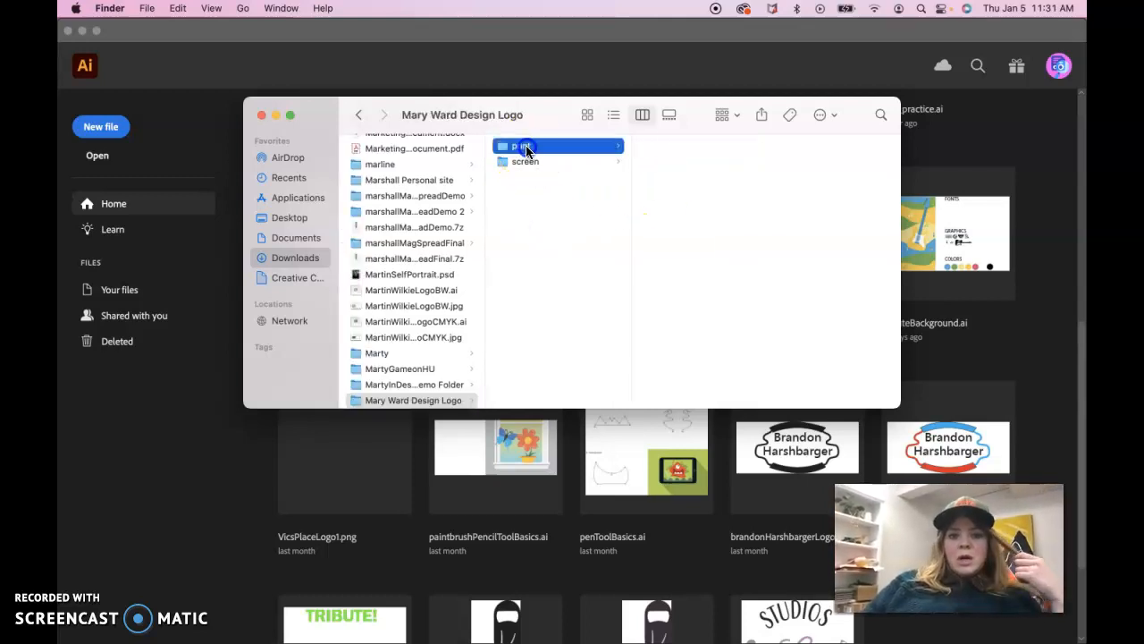
click(523, 161)
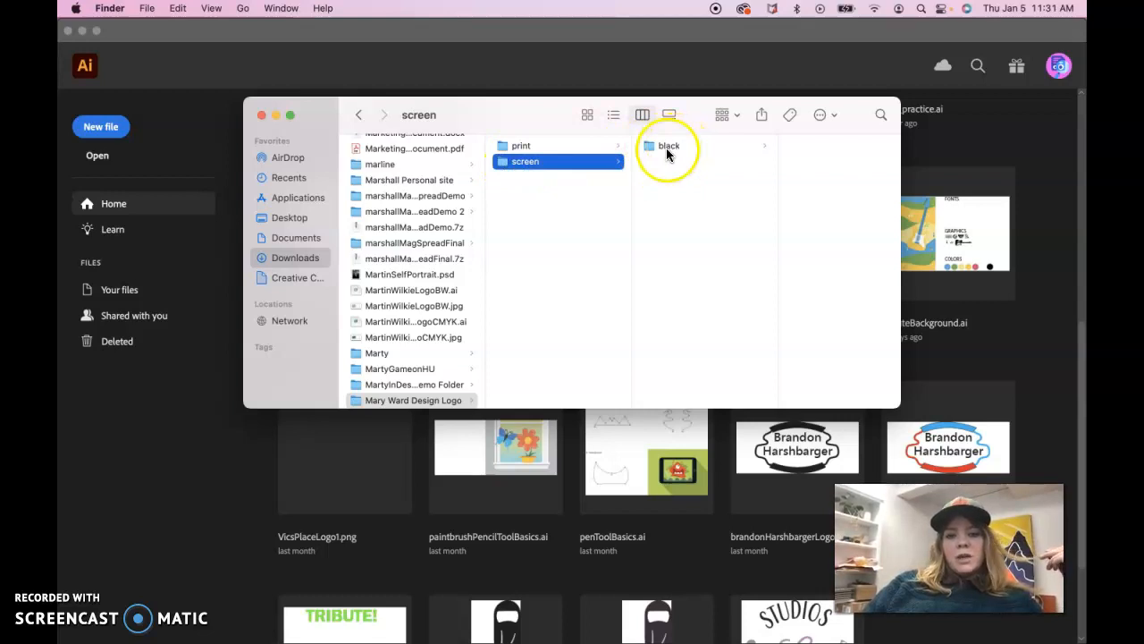
click(524, 148)
click(676, 146)
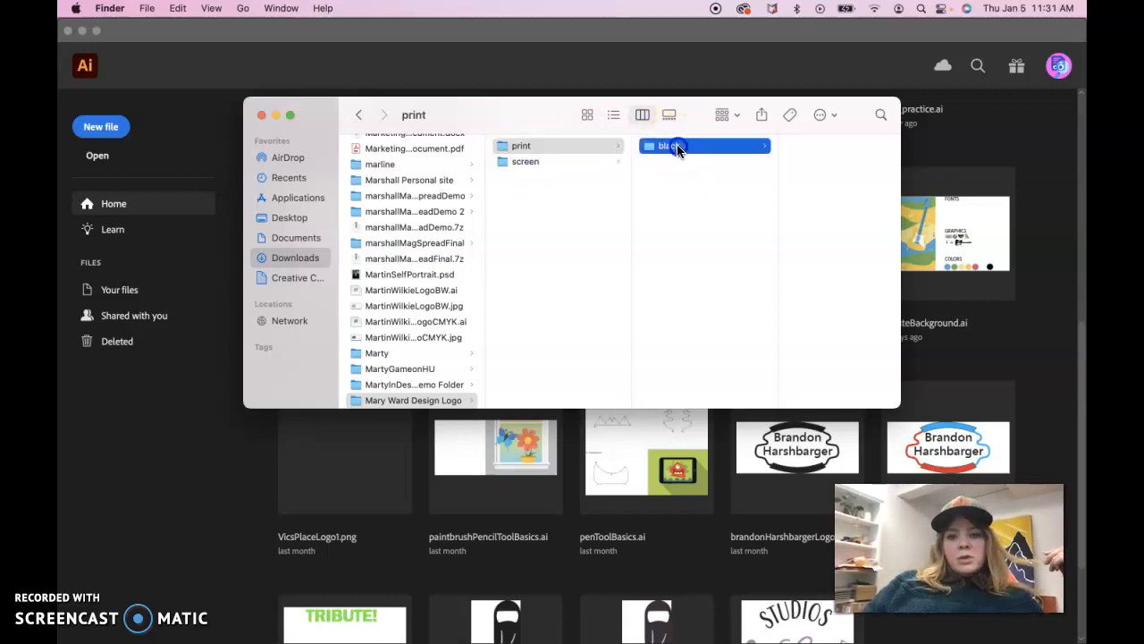
click(798, 148)
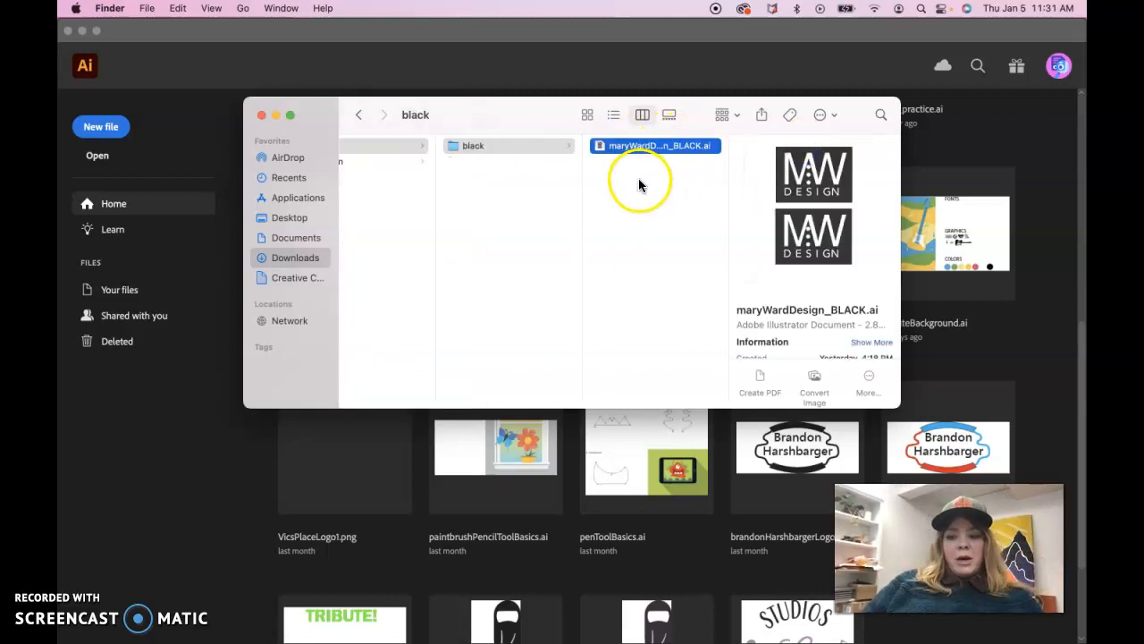
scroll(476, 149, left, 3)
click(397, 161)
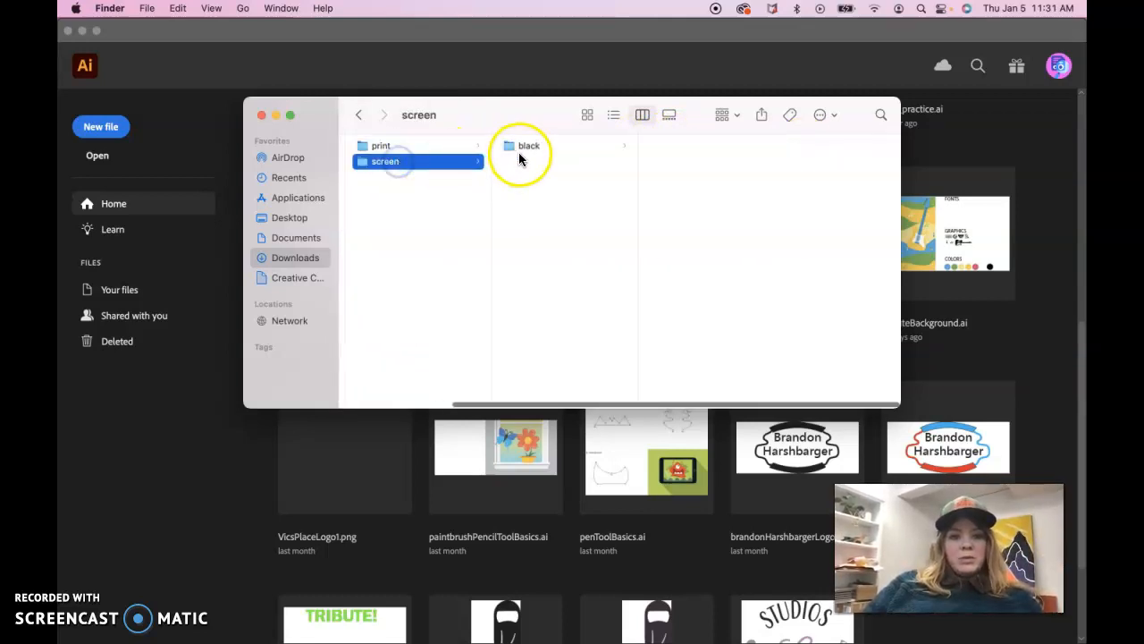
click(379, 146)
click(531, 148)
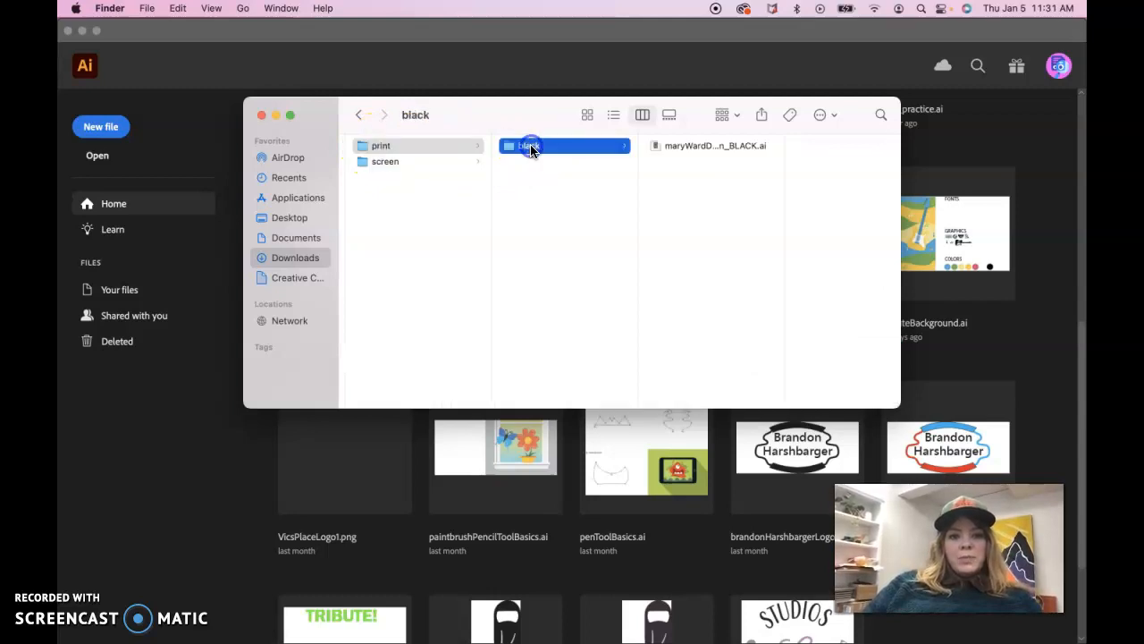
click(385, 163)
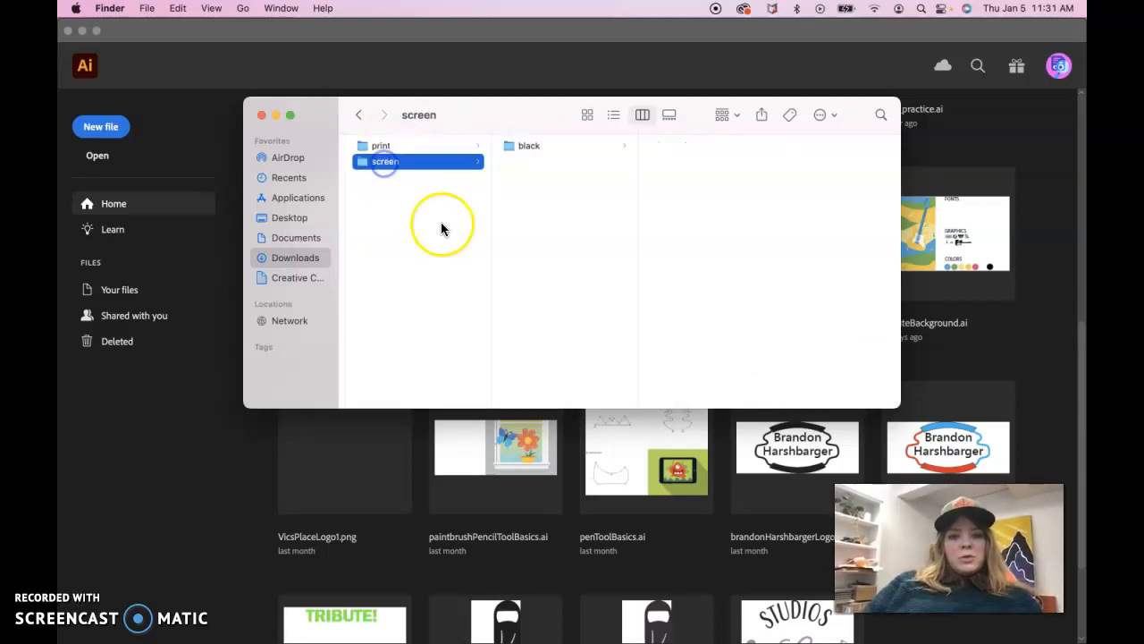
scroll(441, 223, left, 3)
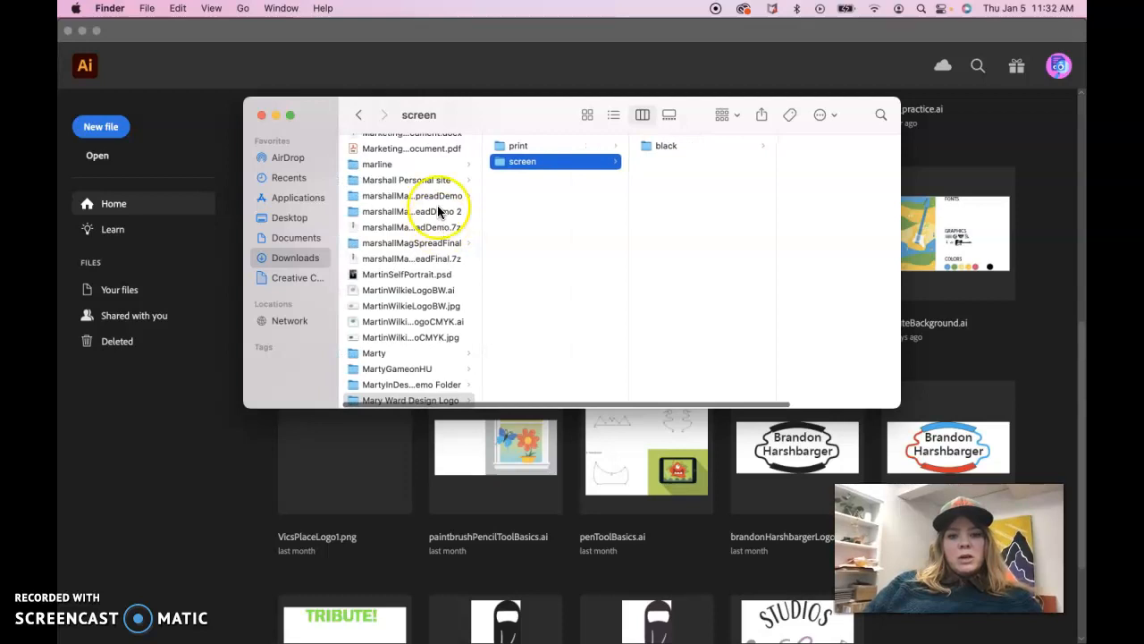
click(517, 145)
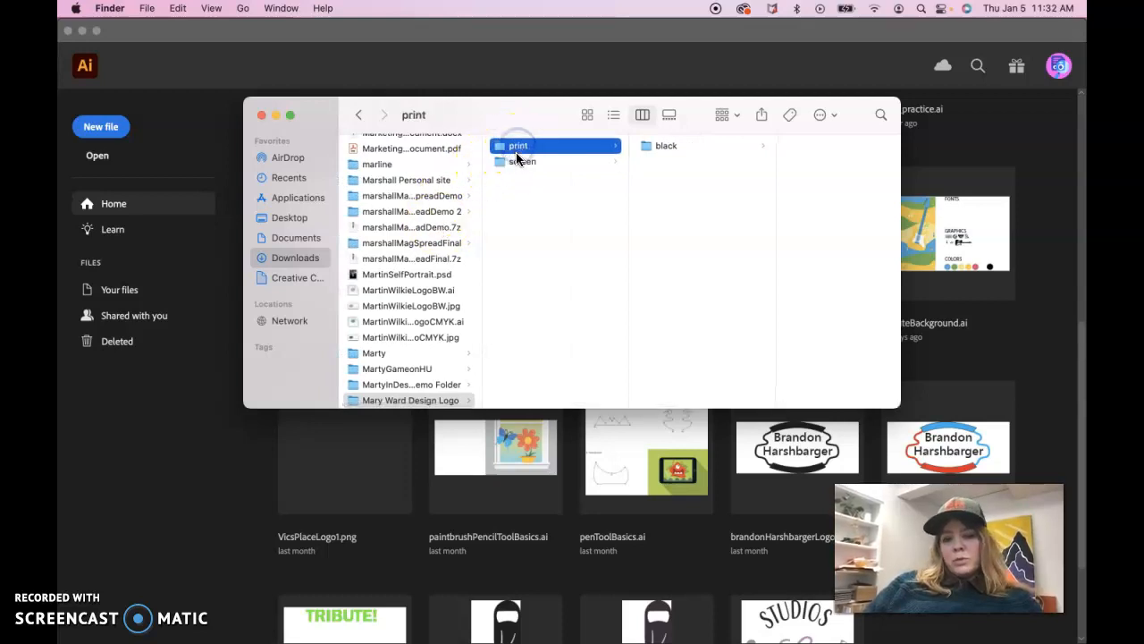
click(517, 163)
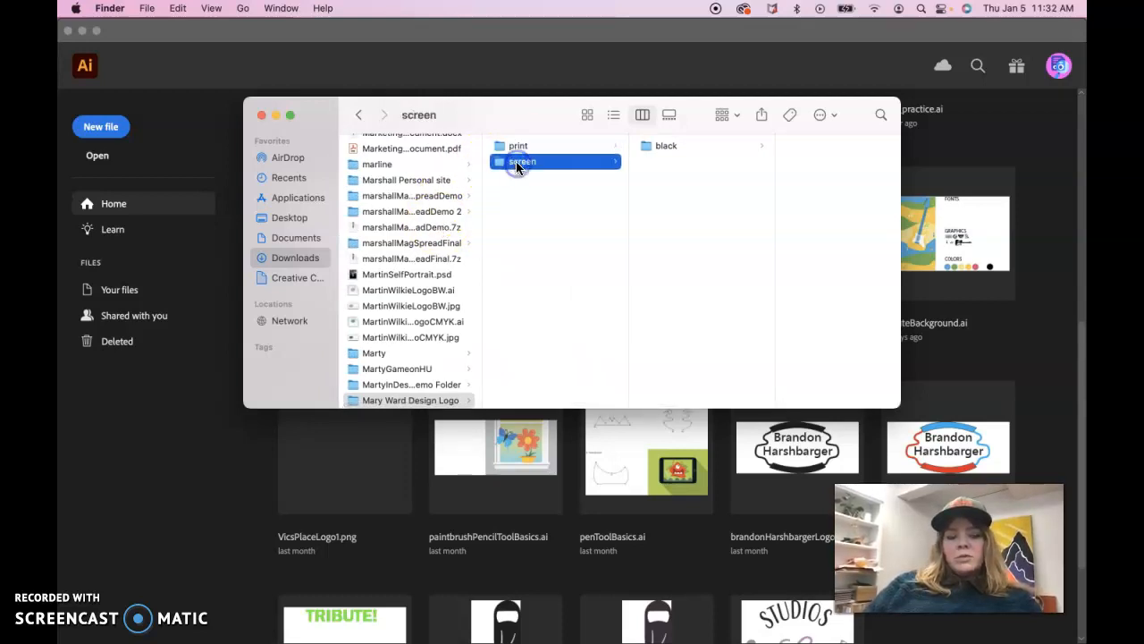
click(516, 148)
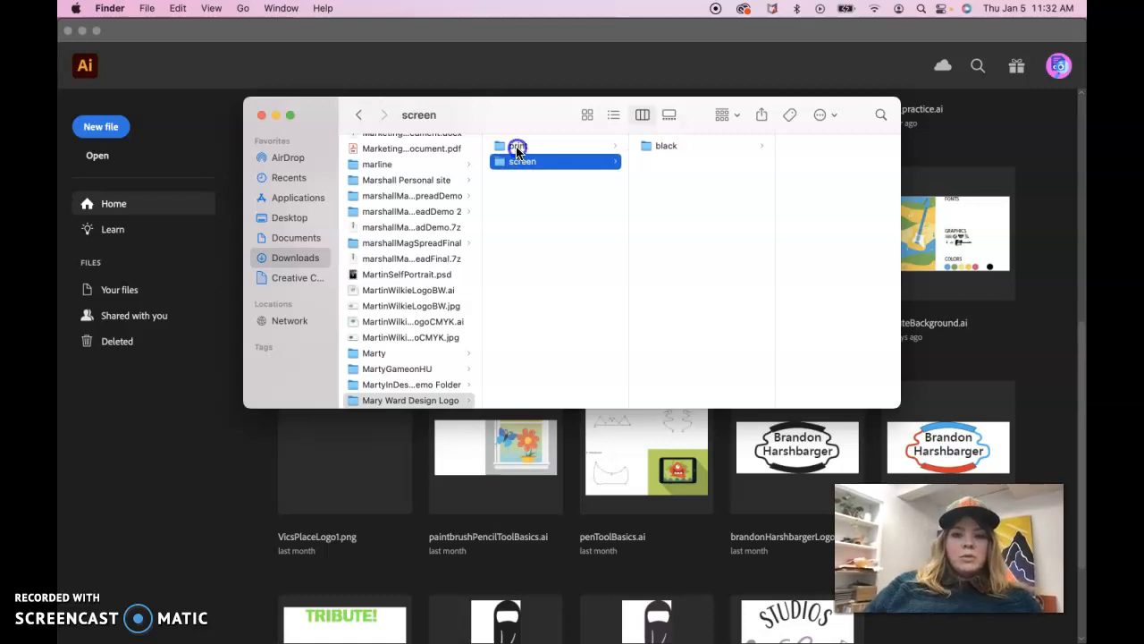
click(660, 162)
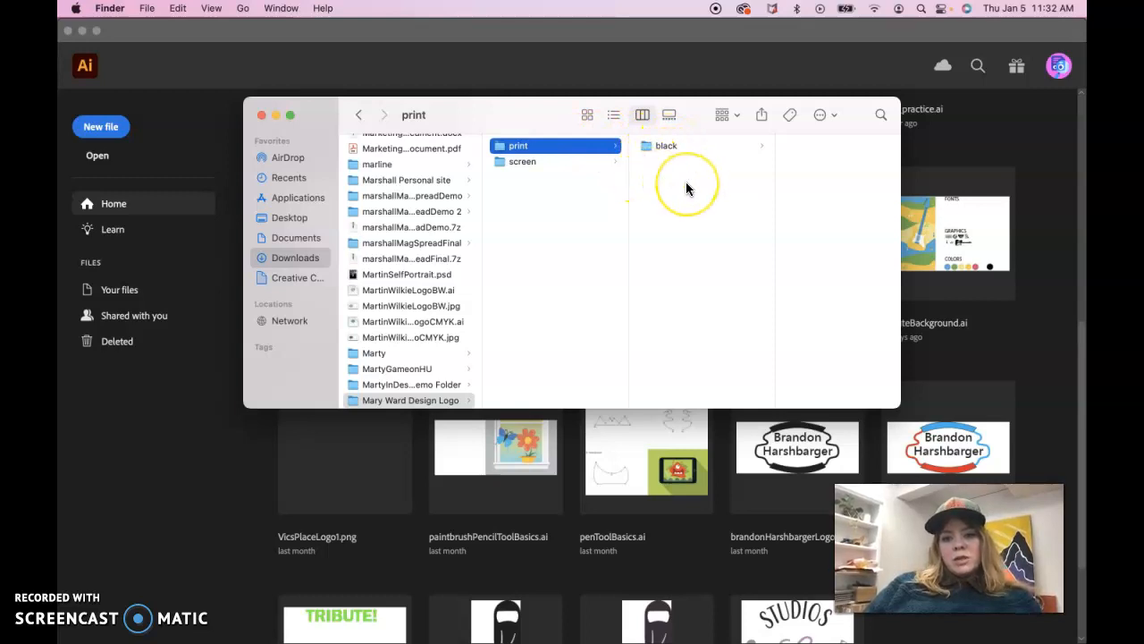
click(662, 181)
click(524, 161)
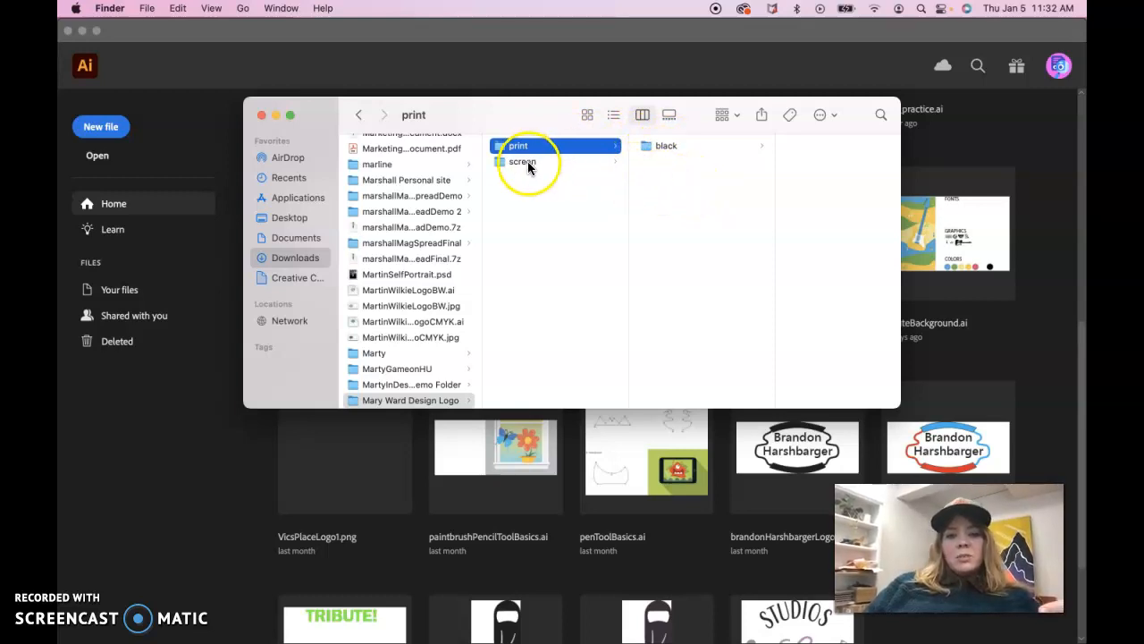
click(797, 237)
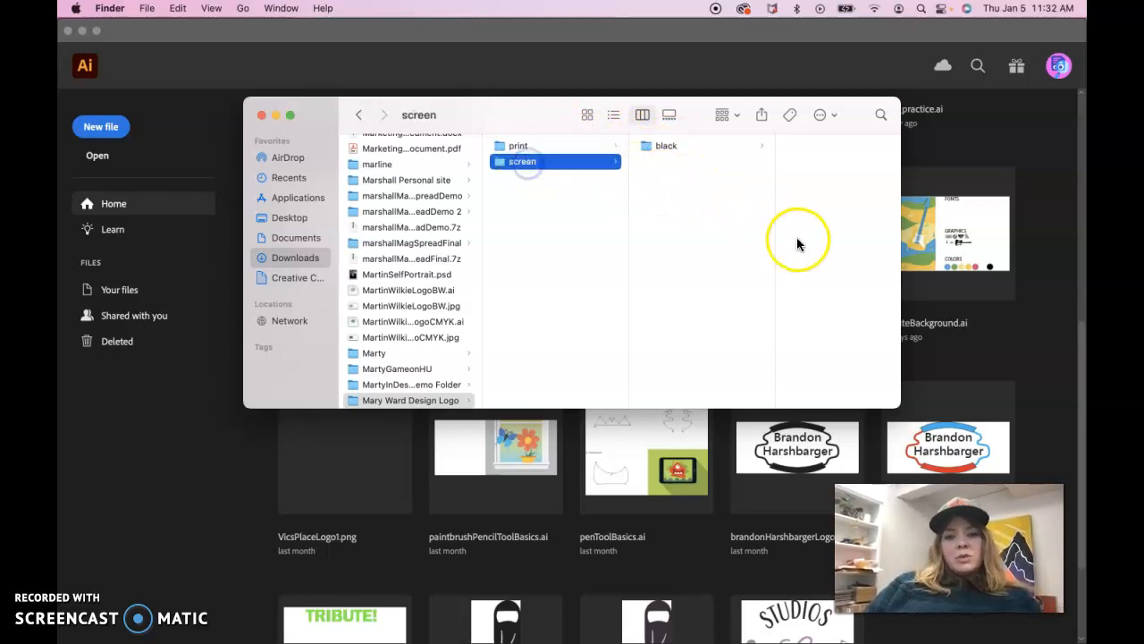
Open maryWardDesign_BLACK.ai from the black folder inside print in Illustrator
click(518, 146)
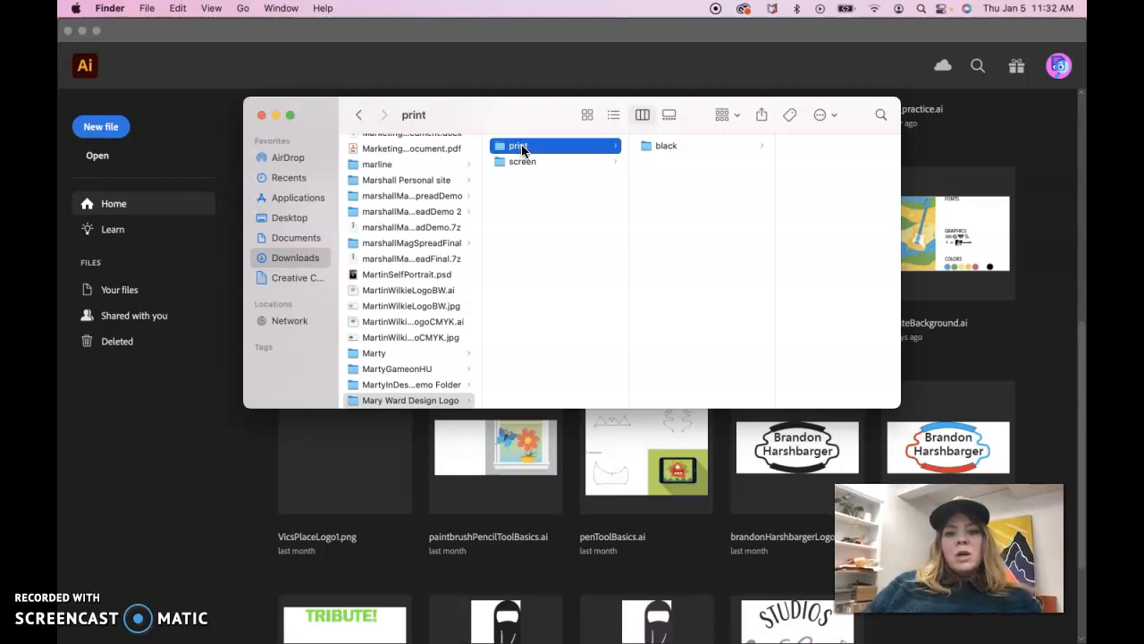
click(661, 146)
click(806, 147)
double_click(807, 146)
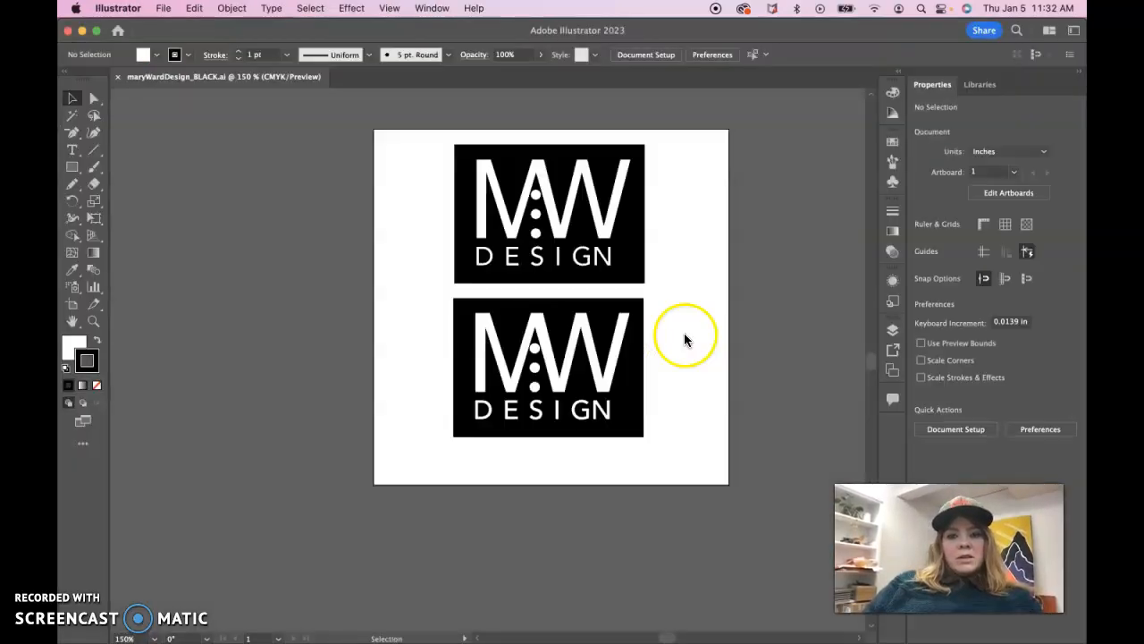
Shift the upper logo slightly up and to the left on the artboard and save the file
mouse_move(632, 275)
mouse_down()
mouse_move(313, 270)
mouse_move(638, 242)
mouse_move(630, 263)
mouse_up()
click(679, 289)
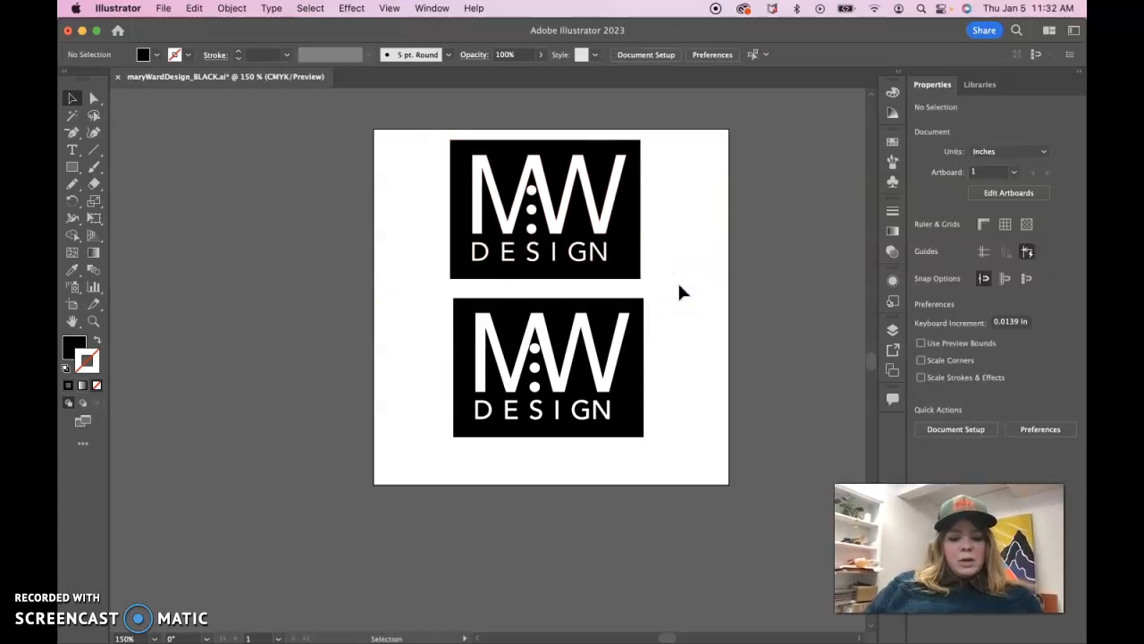
click(396, 242)
key(super+s)
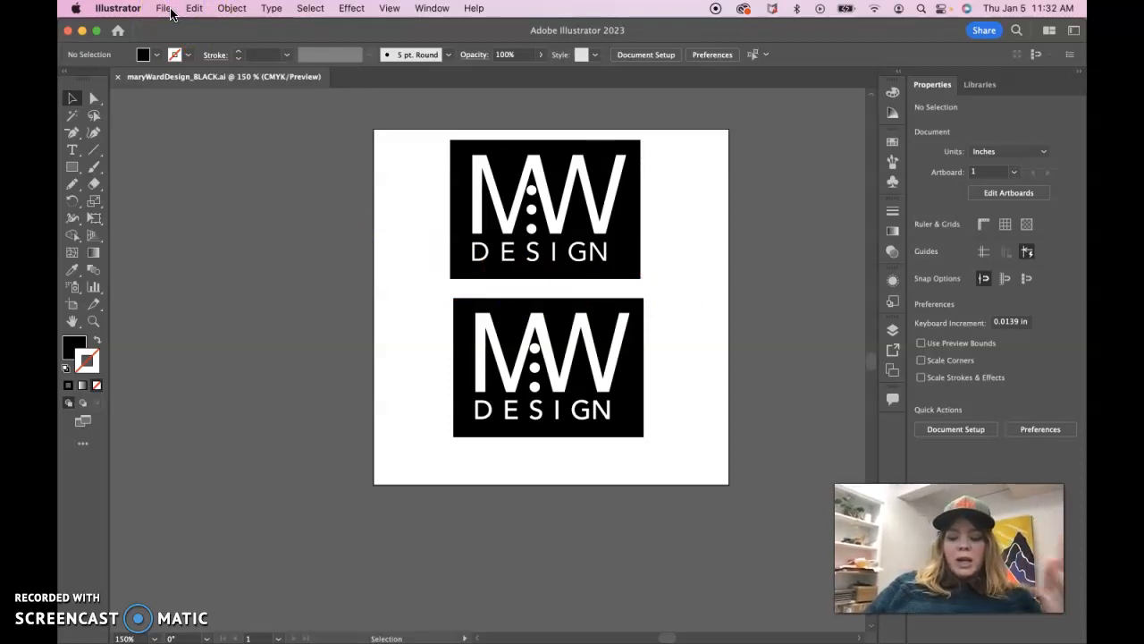
Move the upper logo with the see-through lettering off the artboard and delete it, keeping the white-lettered logo on the artboard
click(511, 225)
drag(544, 248, 231, 264)
drag(549, 329, 265, 339)
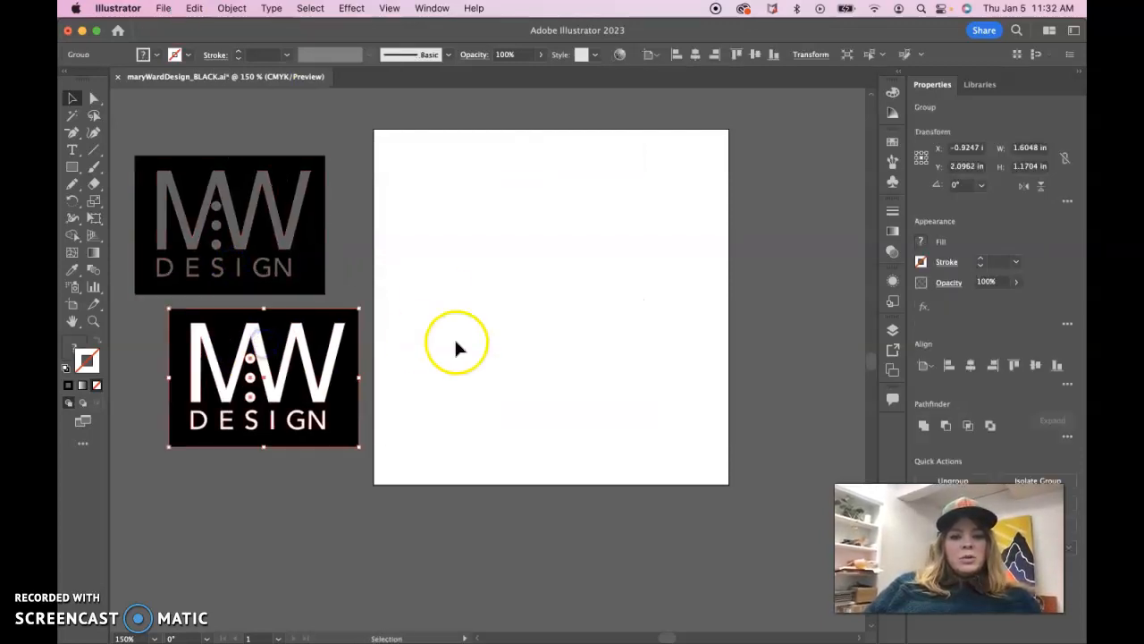
key(super+z)
click(529, 263)
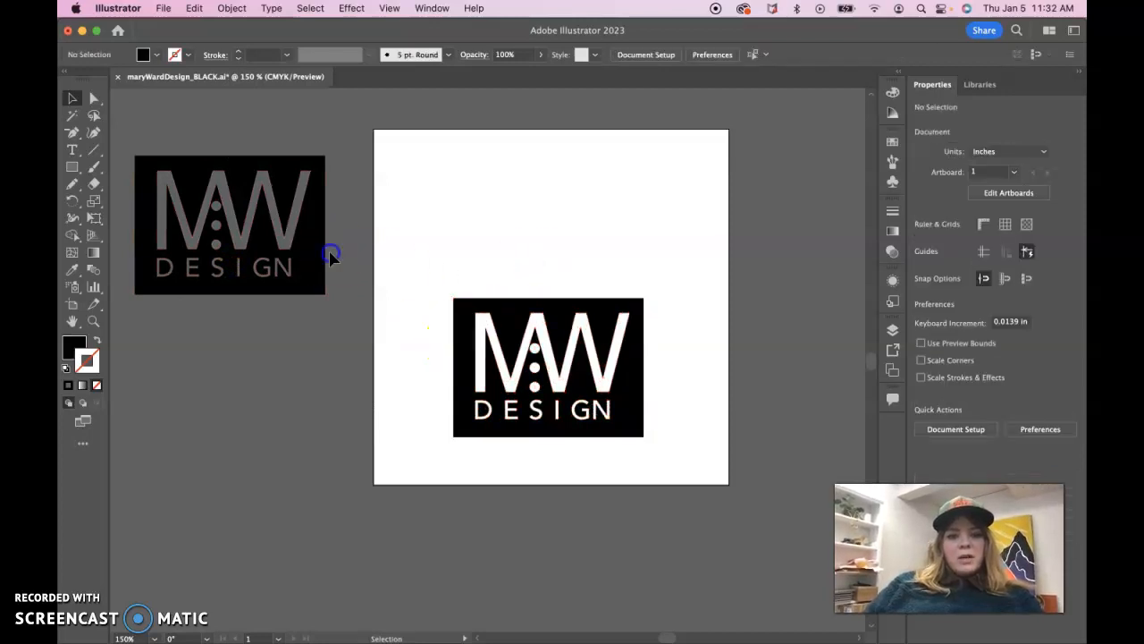
click(296, 256)
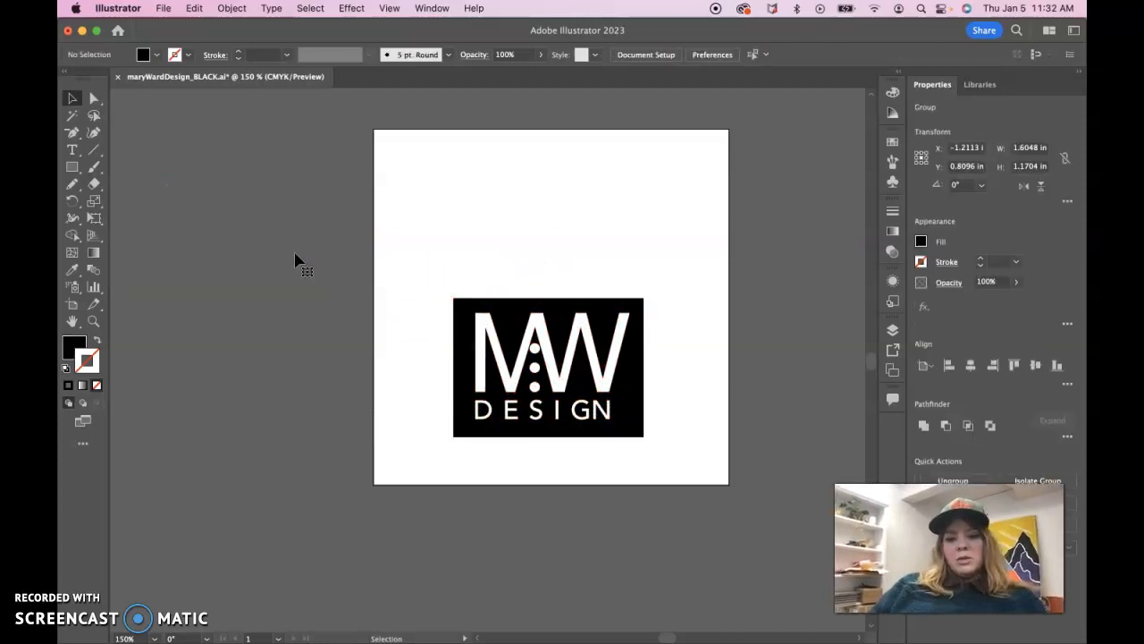
Move the remaining logo up to the middle of the artboard, at about X 1.46 in, Y 1.40 in, and select it
drag(586, 374, 593, 295)
mouse_move(564, 331)
mouse_down()
mouse_move(582, 332)
mouse_move(579, 317)
mouse_up()
click(625, 460)
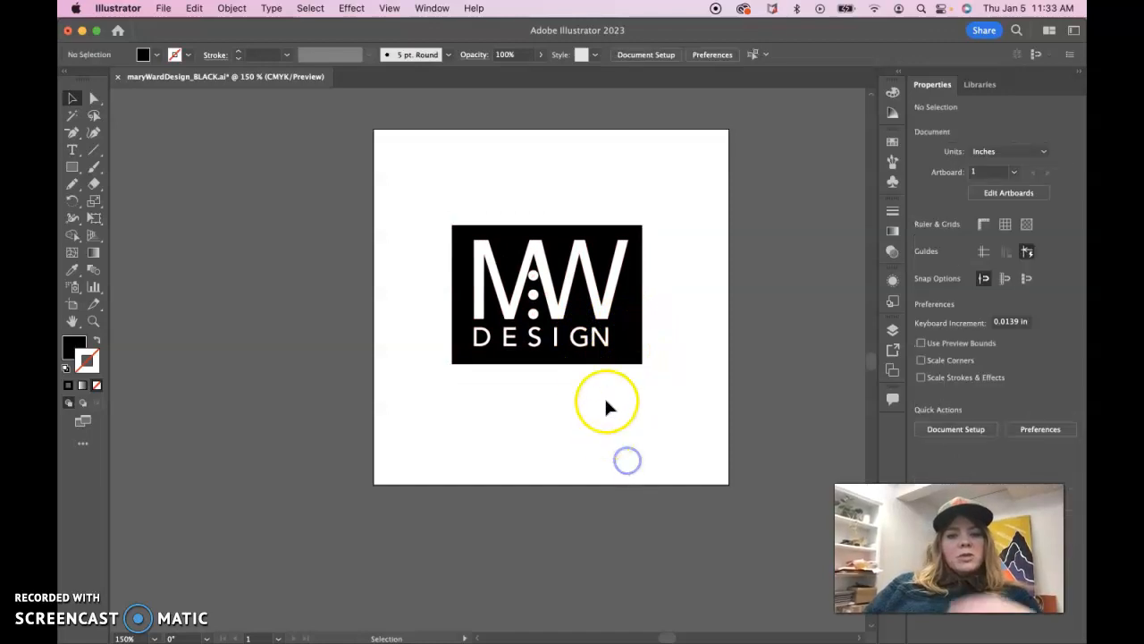
click(512, 329)
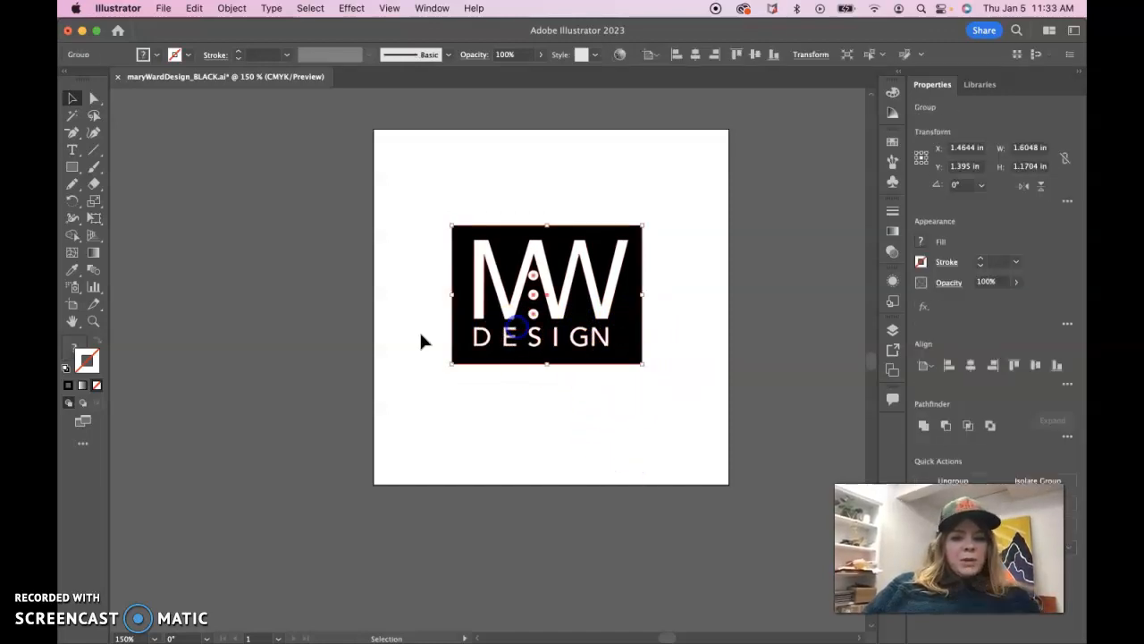
Enlarge the logo with Free Transform to about 2.40 × 1.75 in, centre it on the artboard, and save the file
click(95, 218)
drag(647, 374, 697, 427)
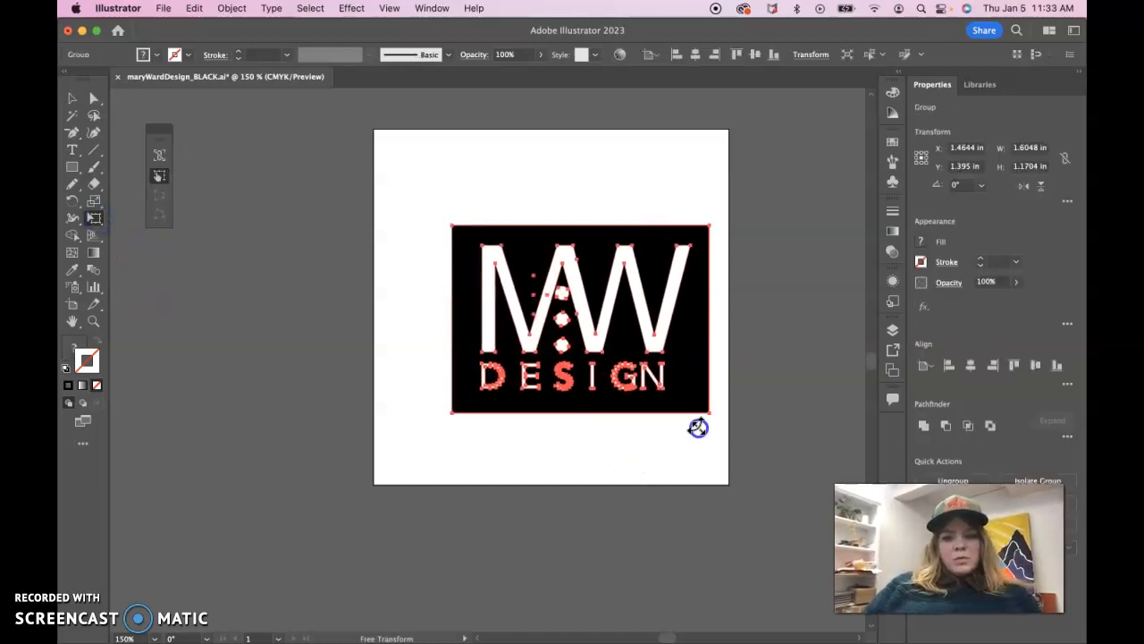
drag(451, 226, 425, 205)
drag(568, 320, 554, 306)
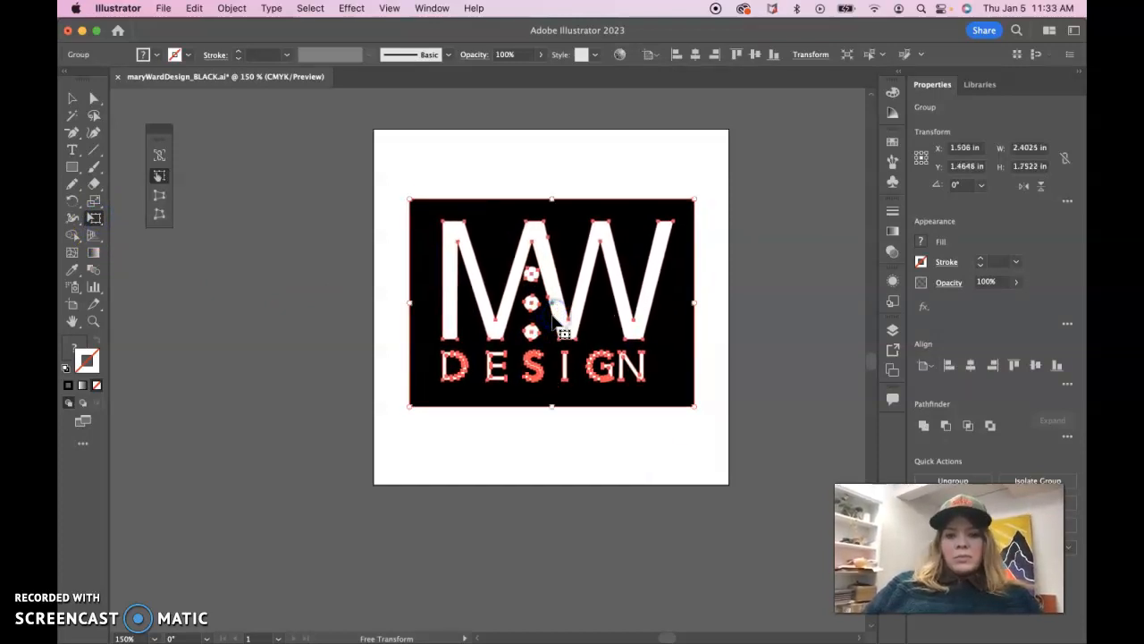
click(72, 97)
click(364, 250)
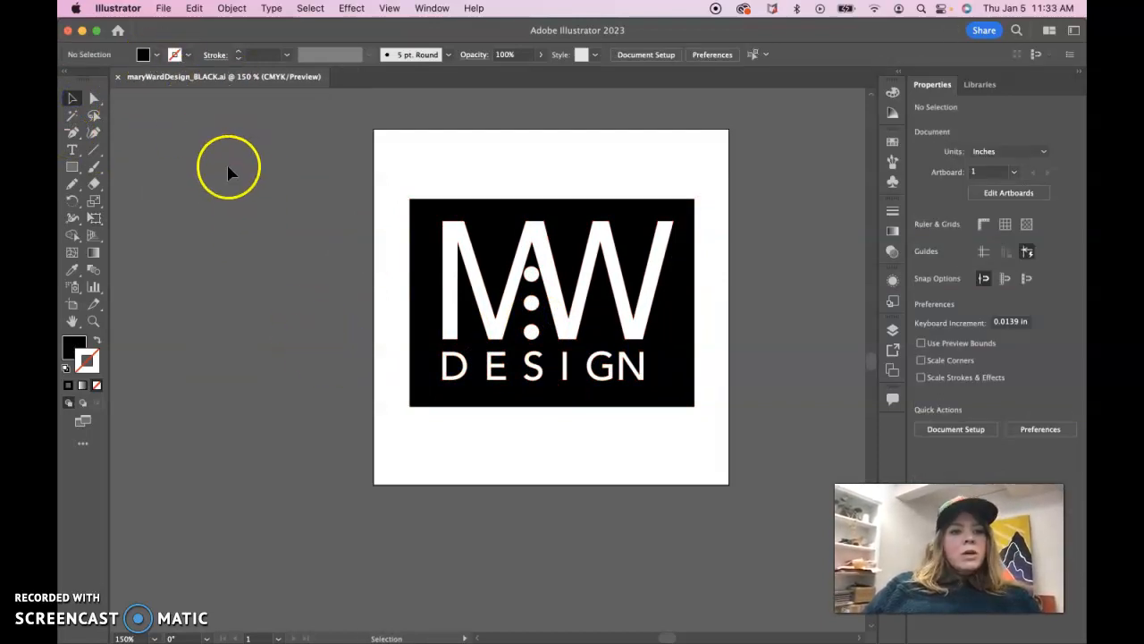
Start exporting the logo as a JPEG named maryWardDesign_BLACK into the black folder inside print
click(162, 9)
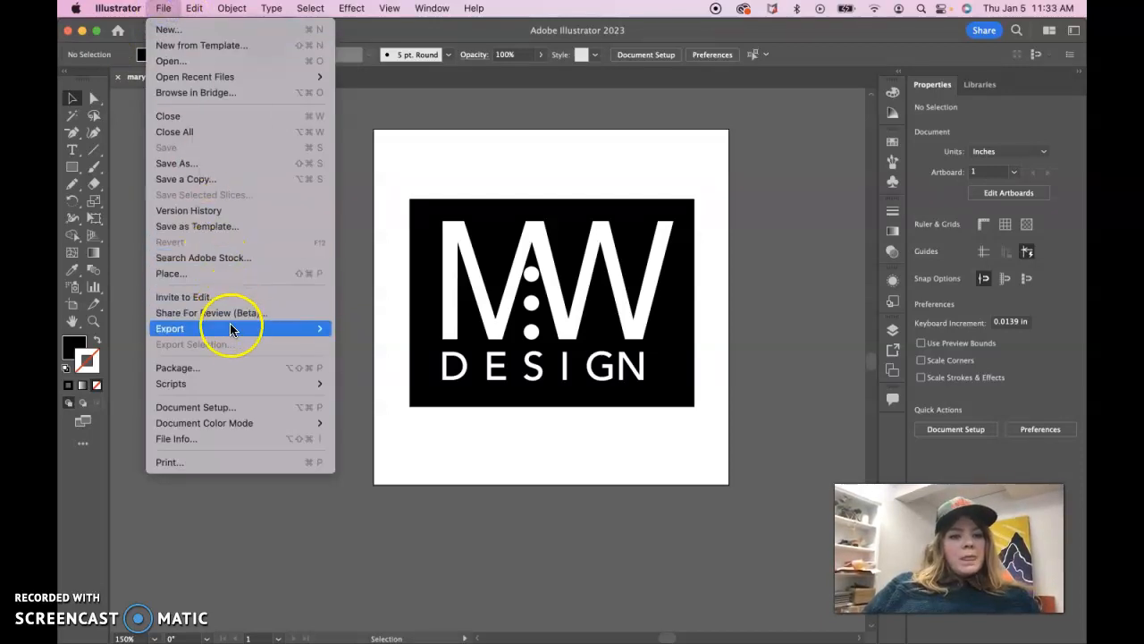
mouse_move(255, 327)
click(357, 345)
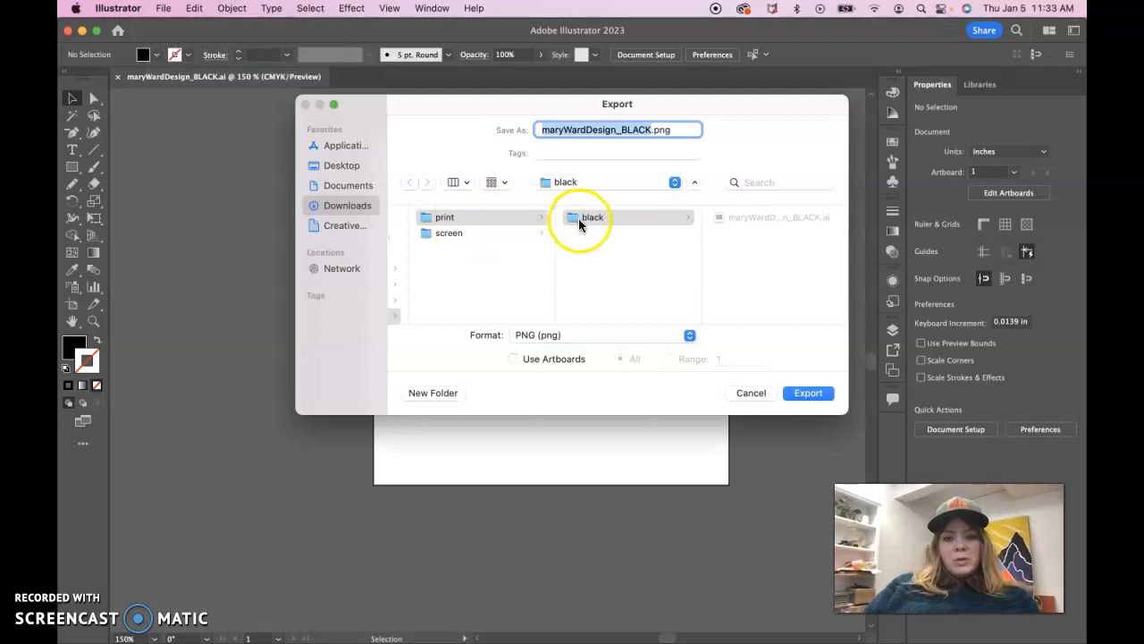
click(580, 219)
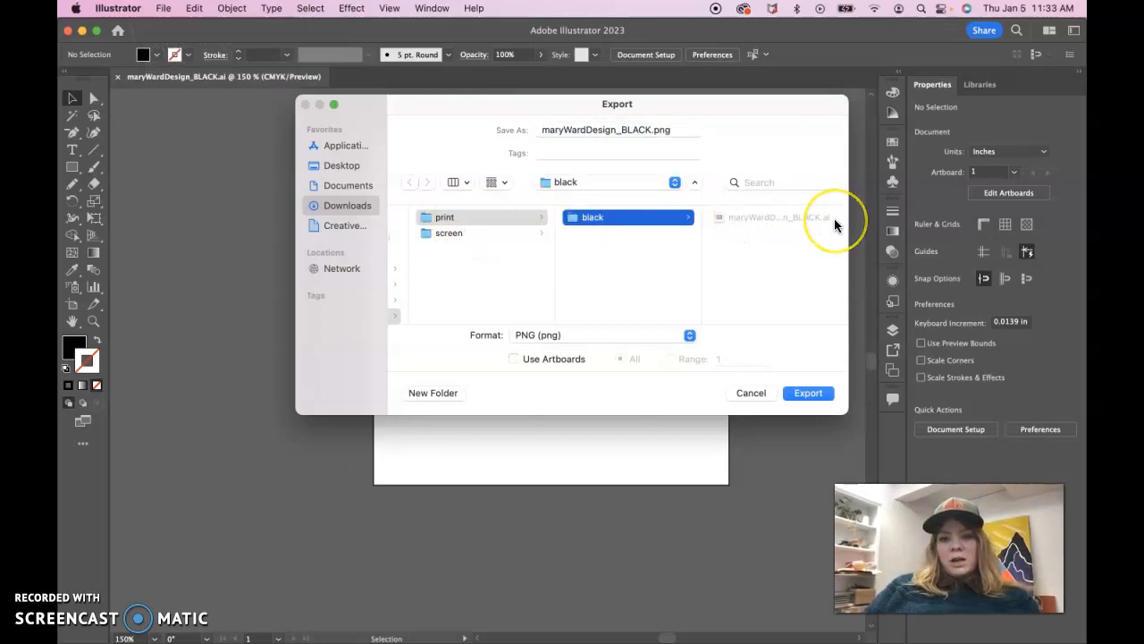
click(643, 335)
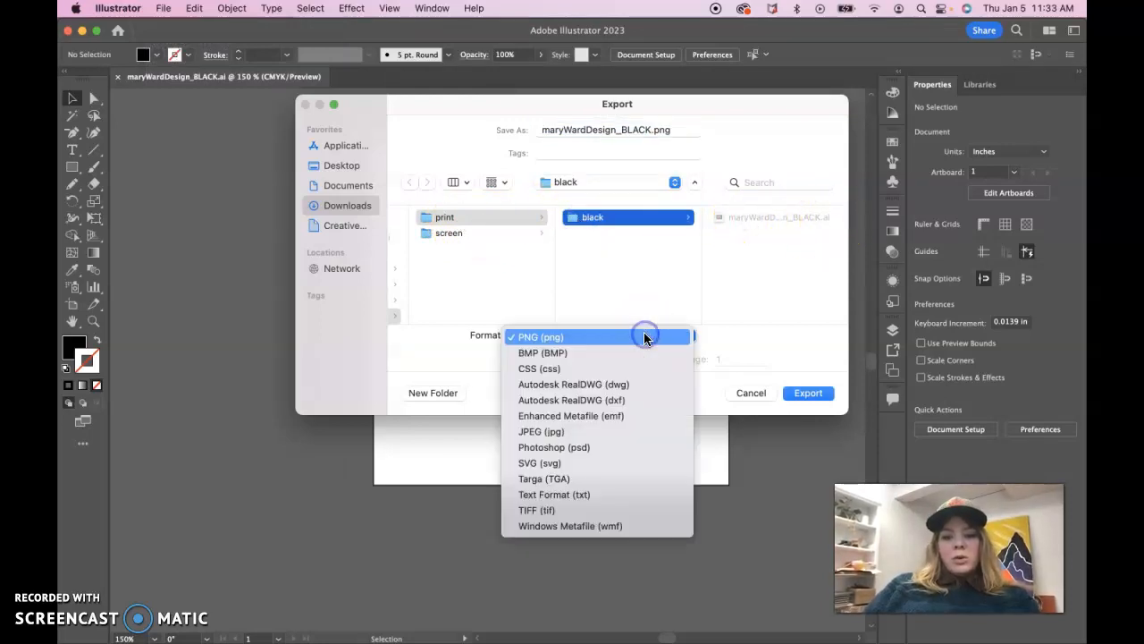
click(611, 431)
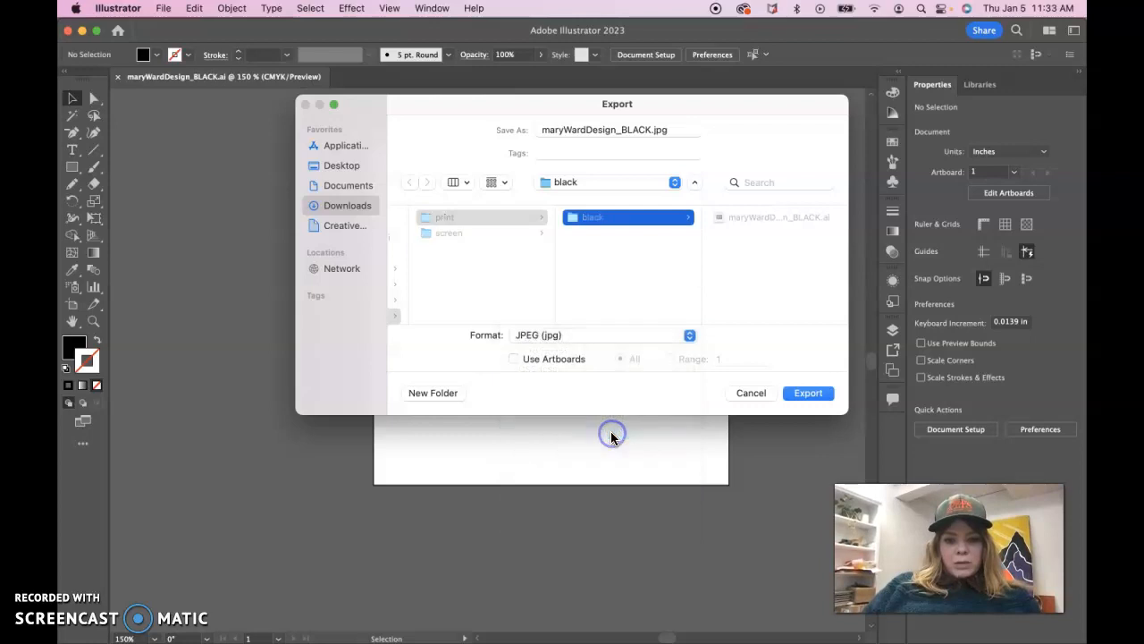
Enable Use Artboards for all artboards and proceed with the JPEG export
click(514, 358)
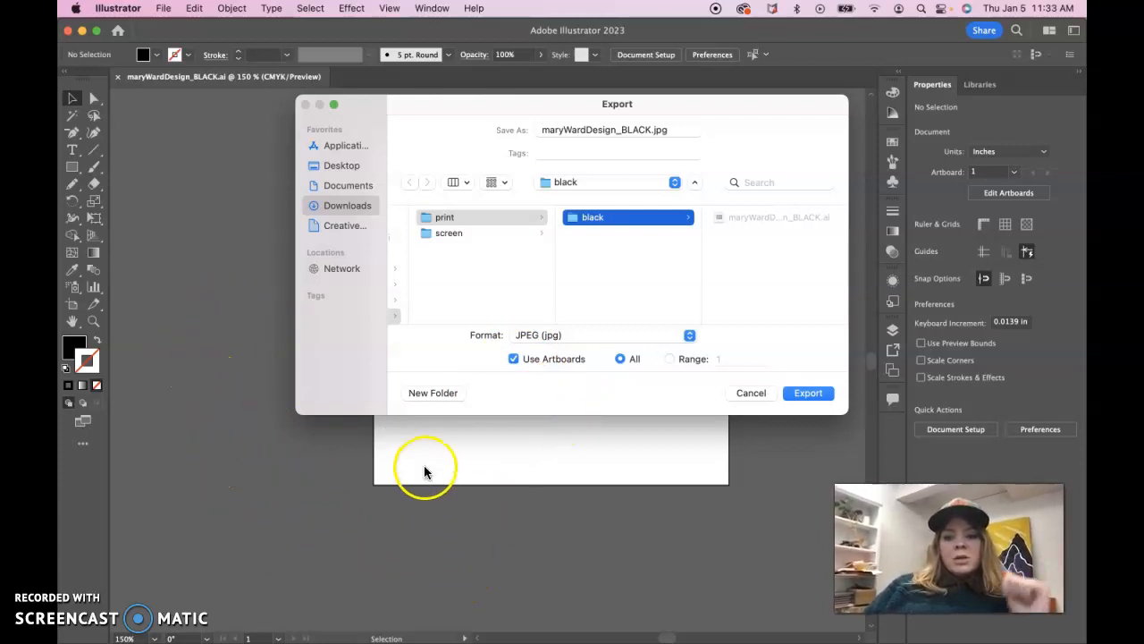
click(512, 359)
click(513, 359)
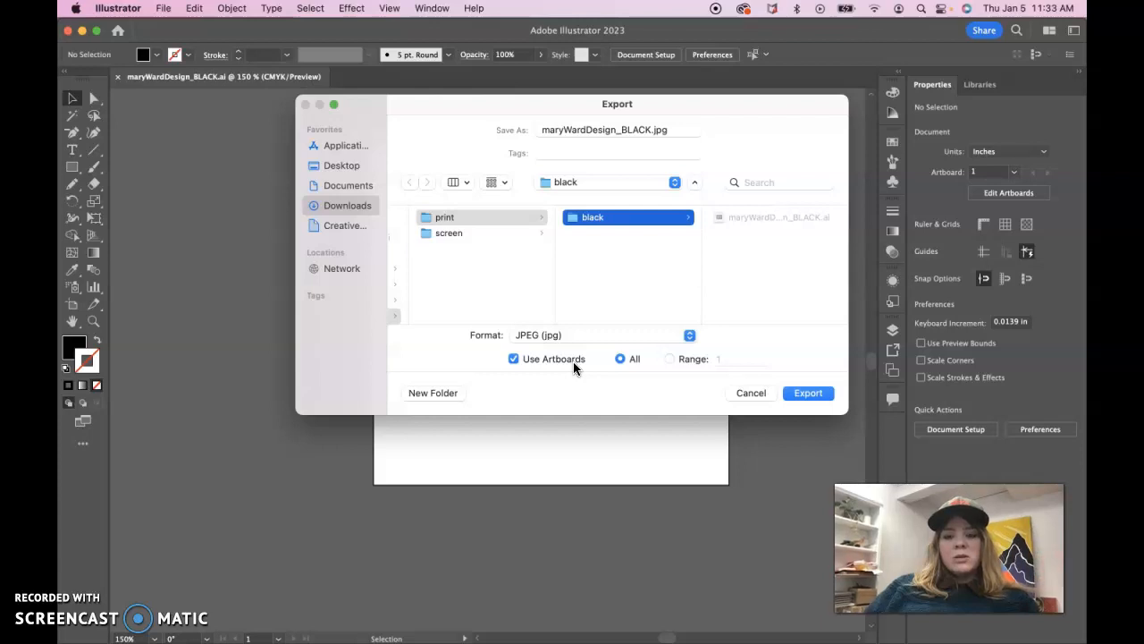
click(807, 393)
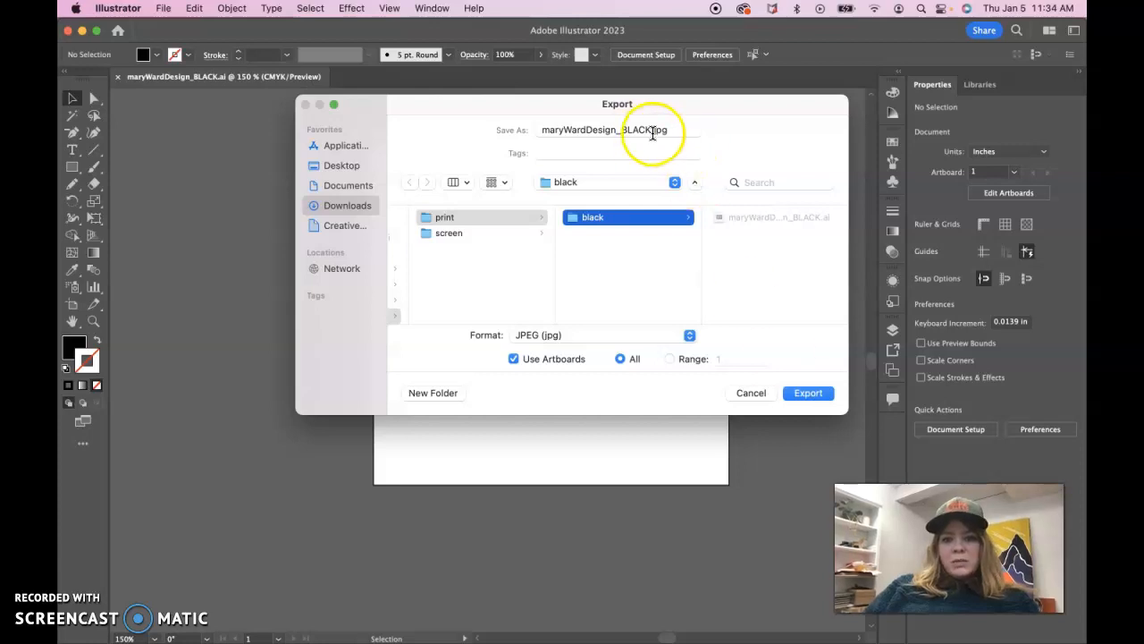
click(806, 394)
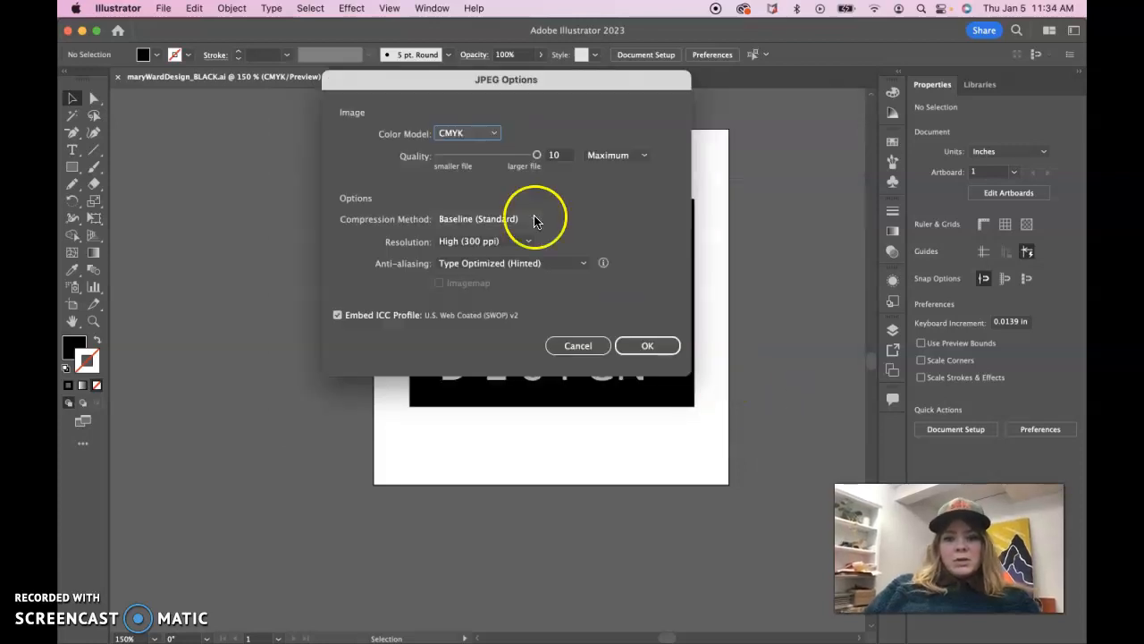
Export the JPEG with the CMYK color model, Maximum quality and High (300 ppi) resolution
click(491, 134)
click(482, 164)
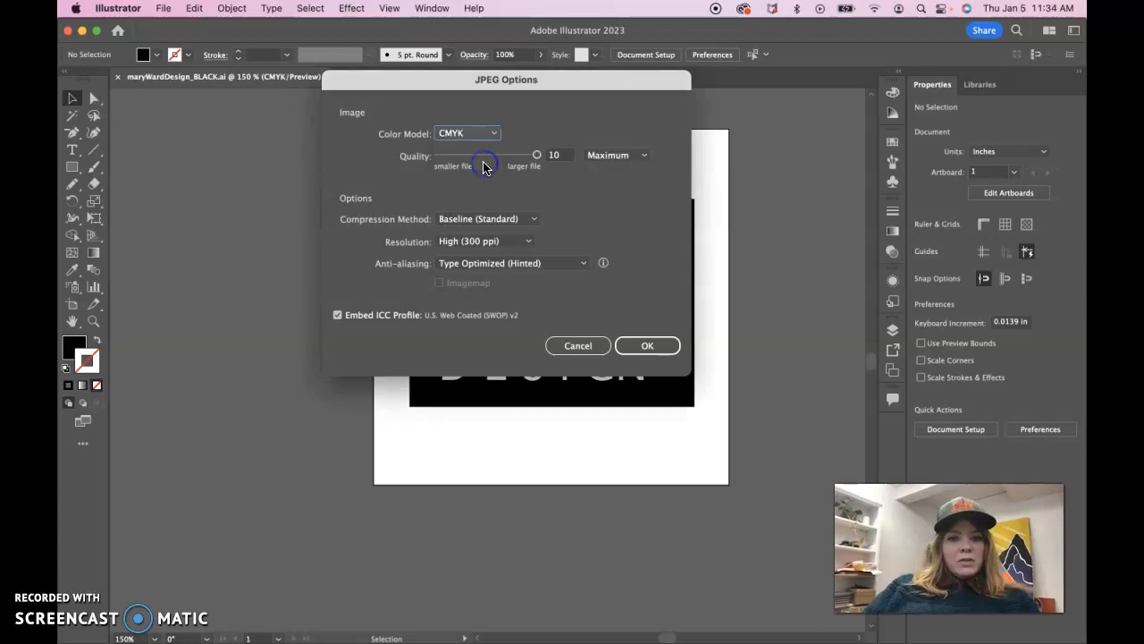
click(638, 156)
click(625, 219)
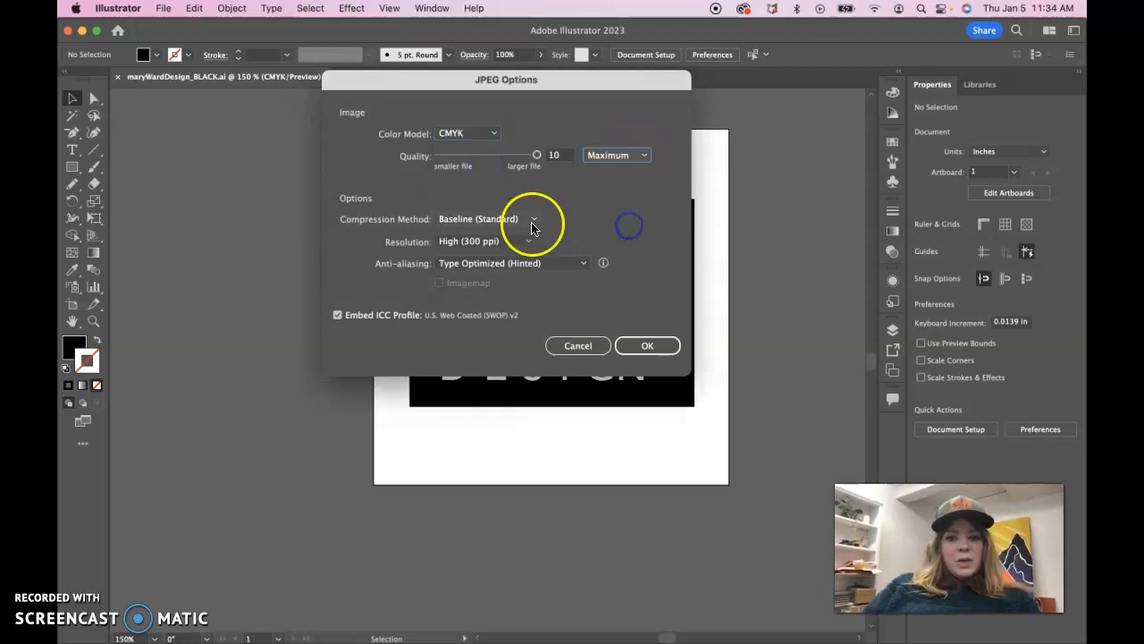
click(524, 241)
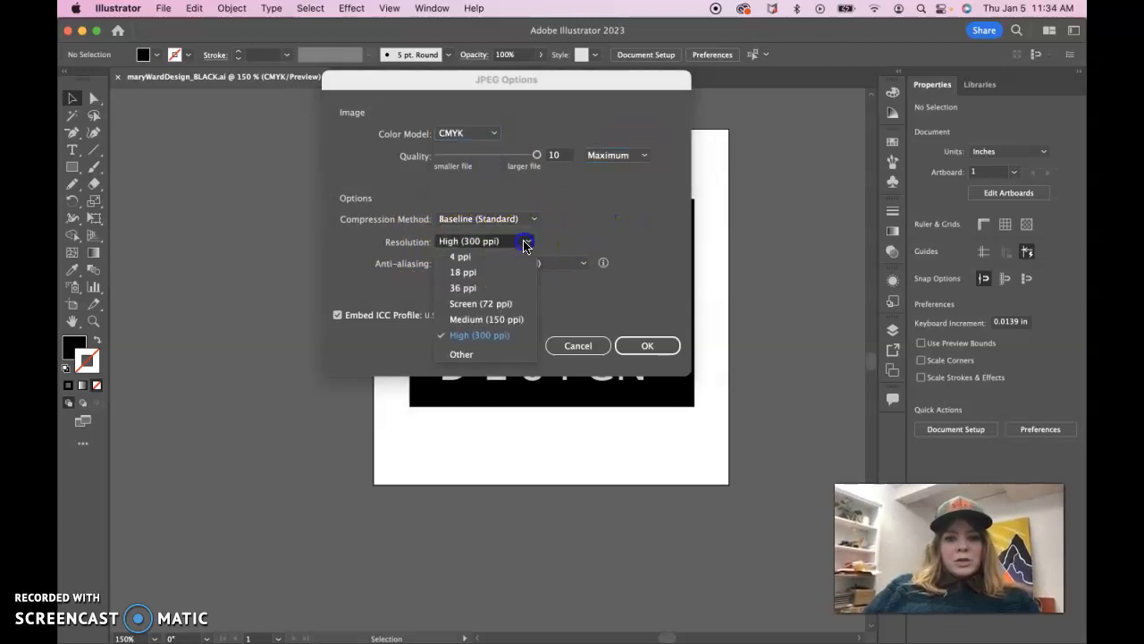
click(500, 337)
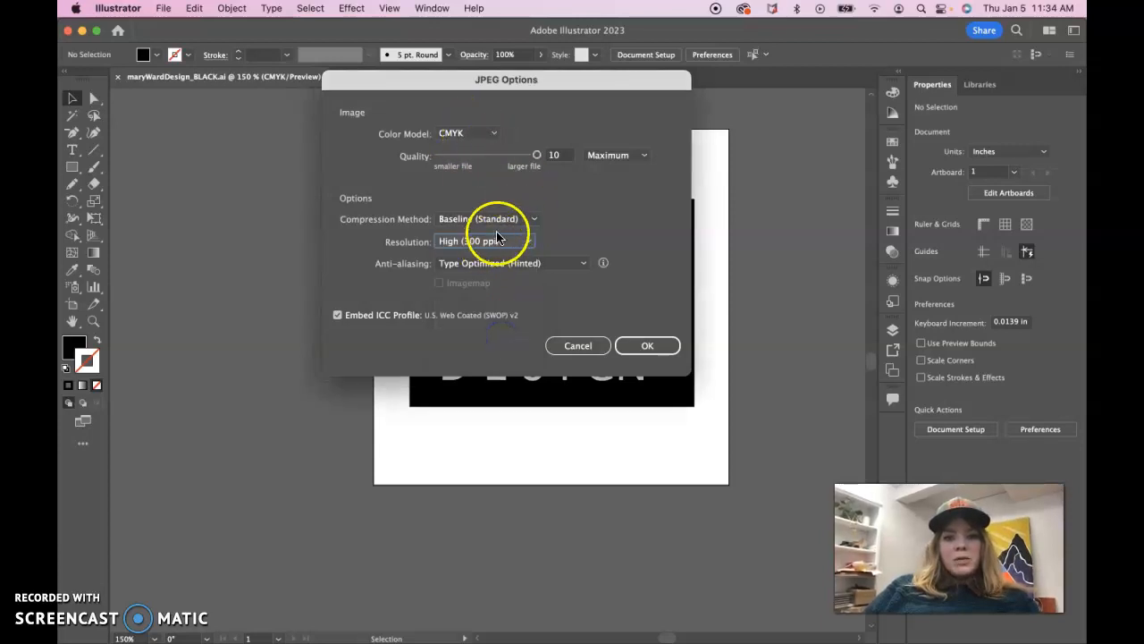
click(666, 351)
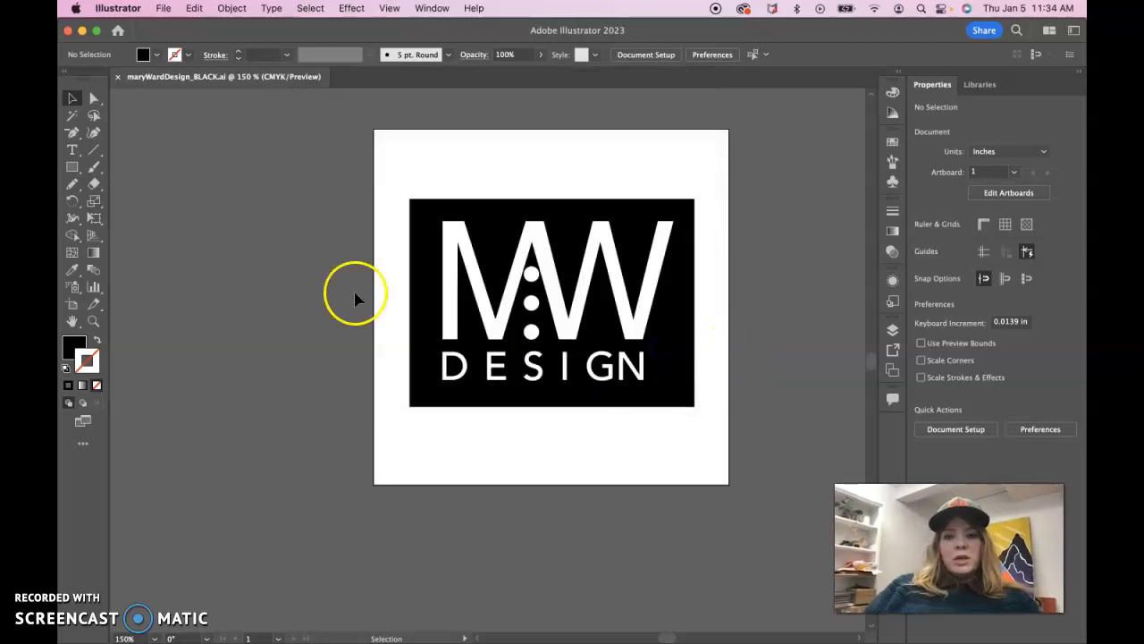
Save the logo in Adobe PDF format as maryWardDesign_BLACK.pdf in the same black folder, continuing to the PDF settings
click(161, 8)
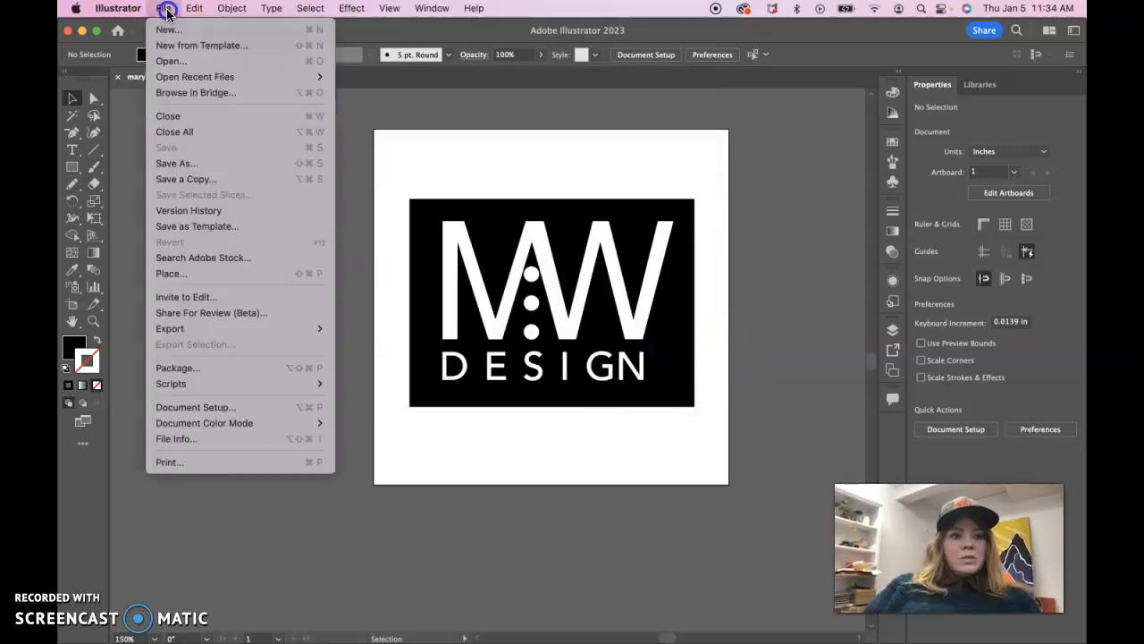
click(192, 162)
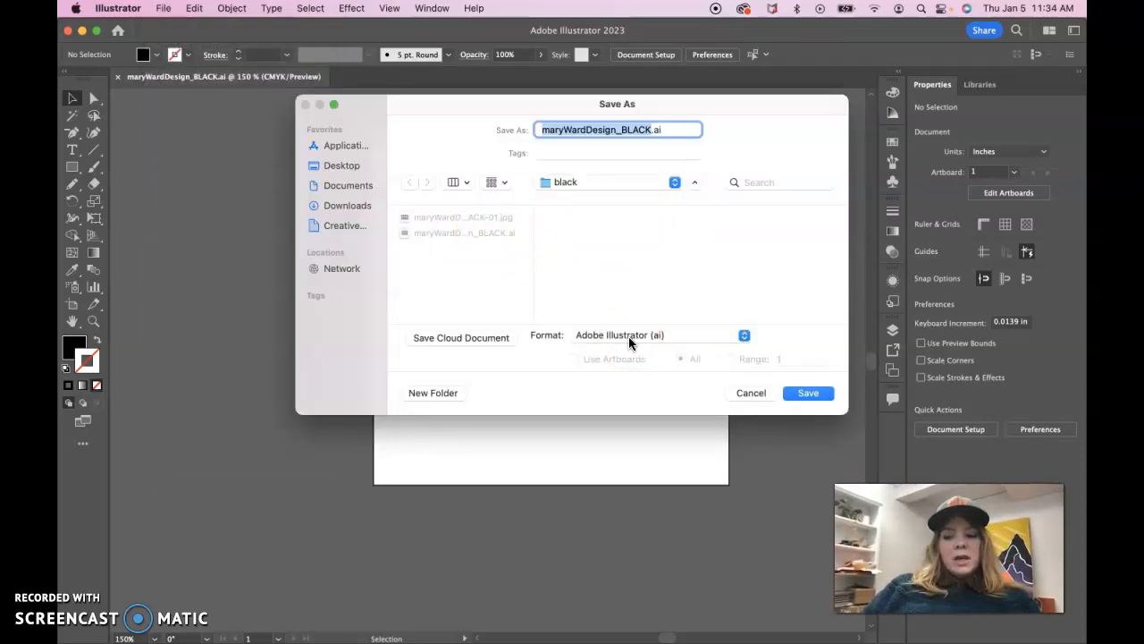
click(640, 337)
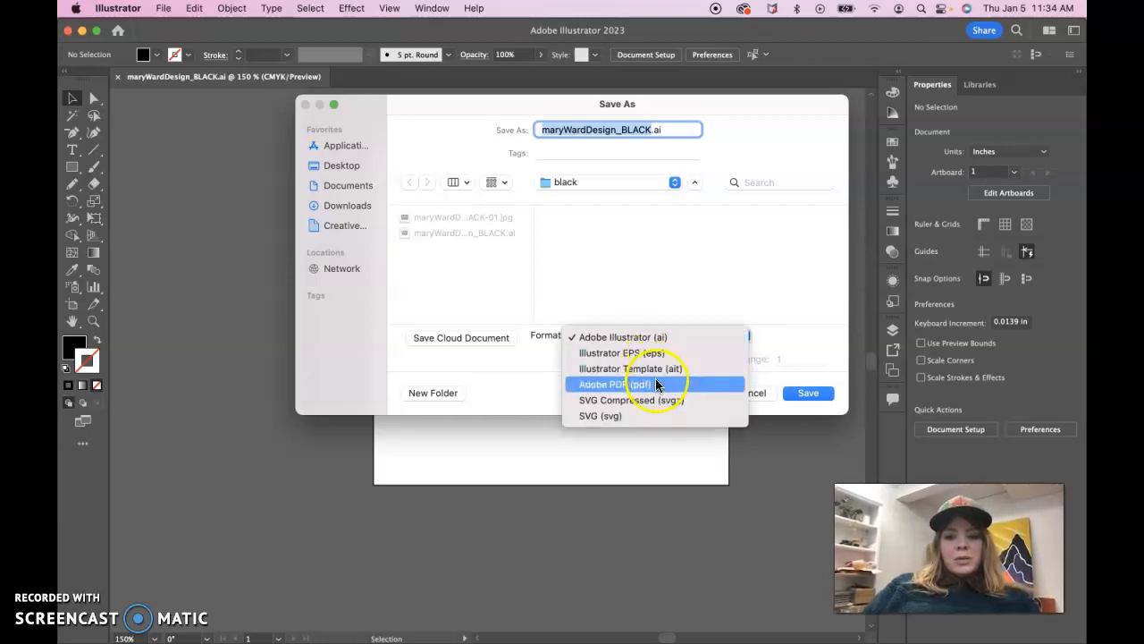
click(658, 384)
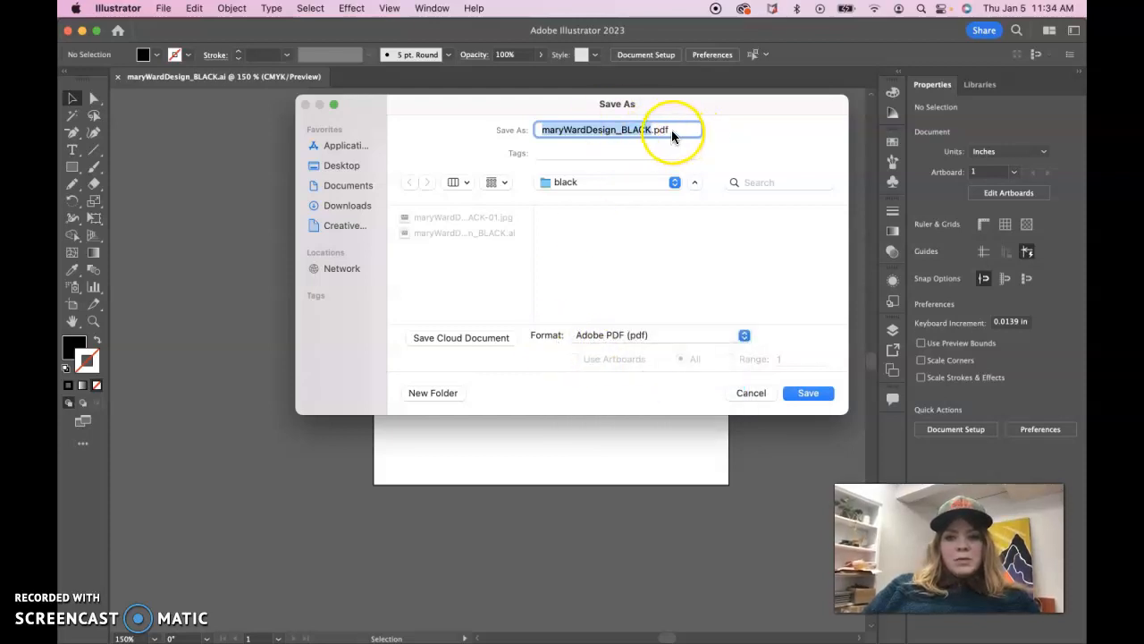
click(809, 393)
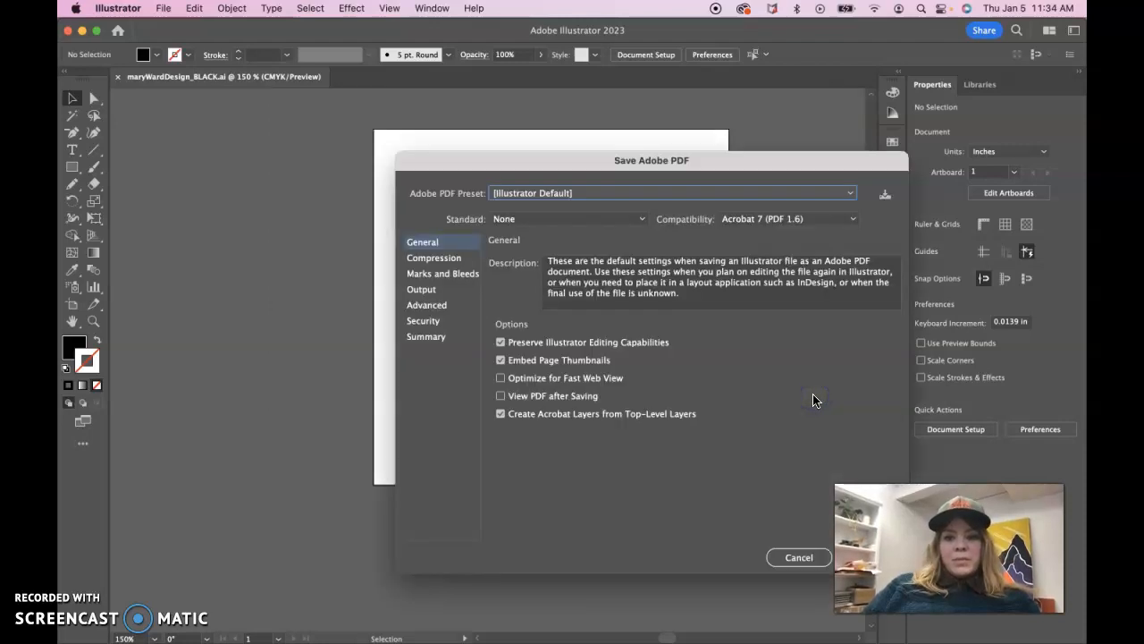
Set the Adobe PDF preset to High Quality Print
click(554, 194)
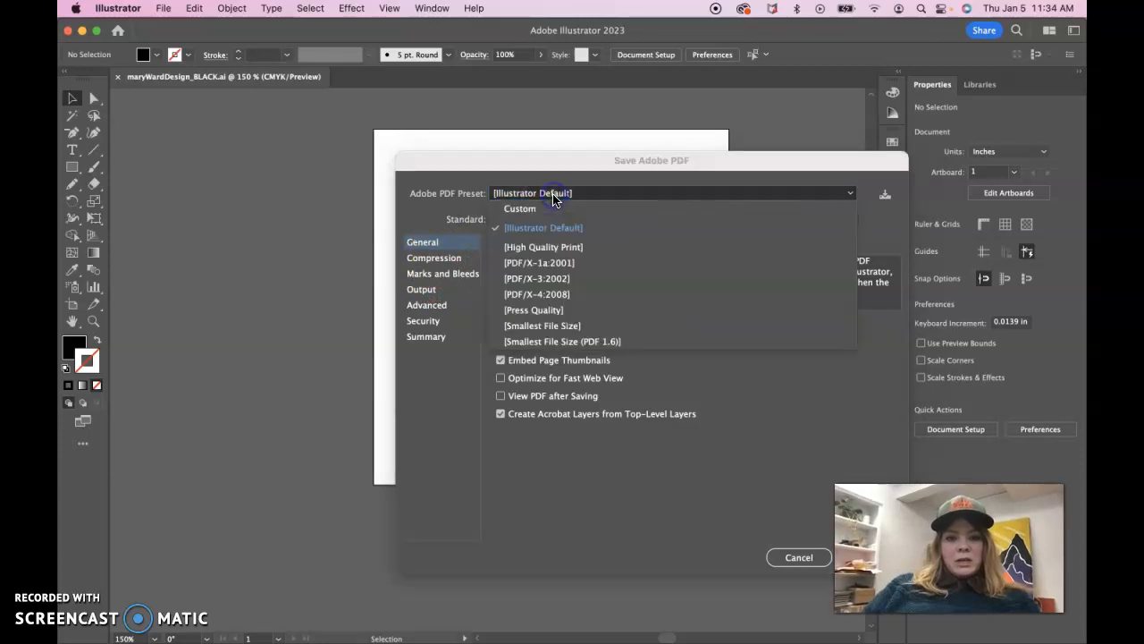
click(578, 253)
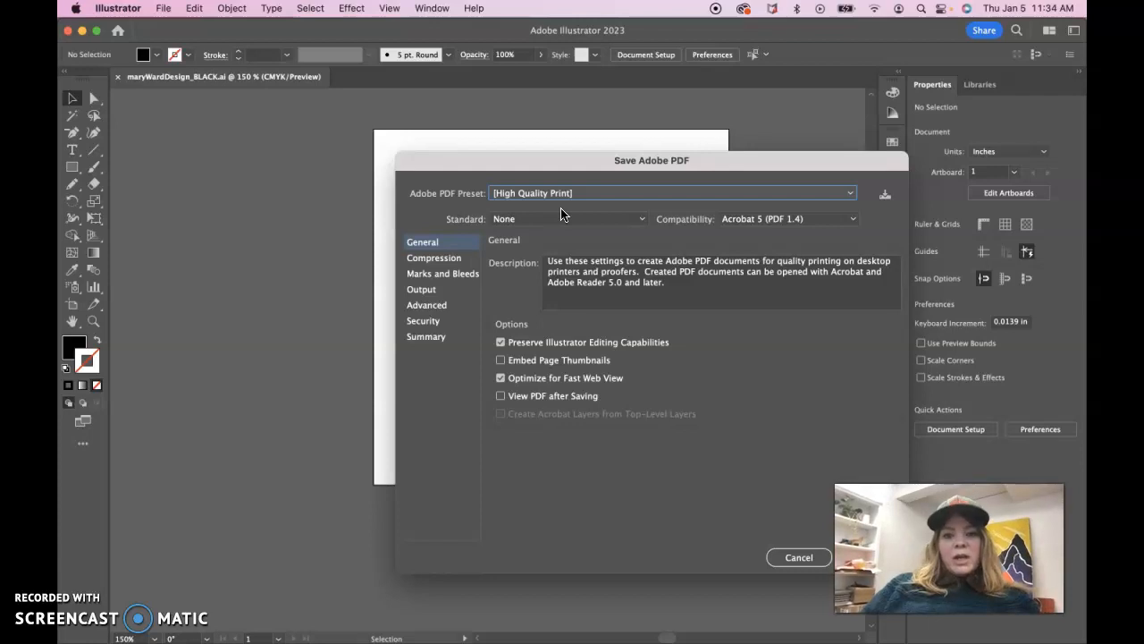
click(529, 196)
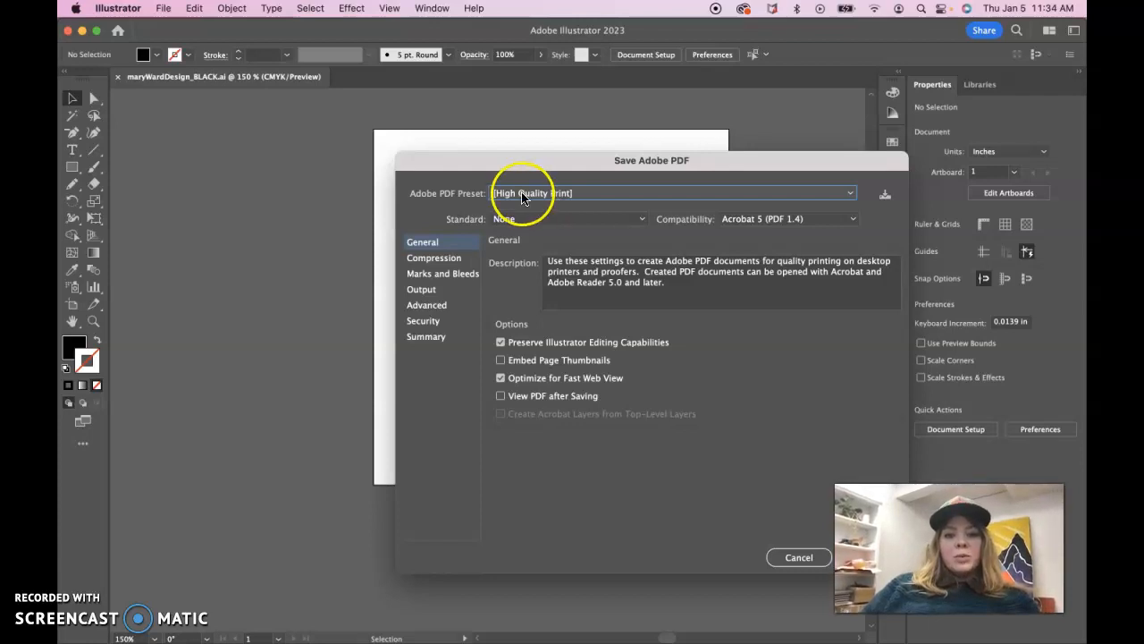
click(531, 243)
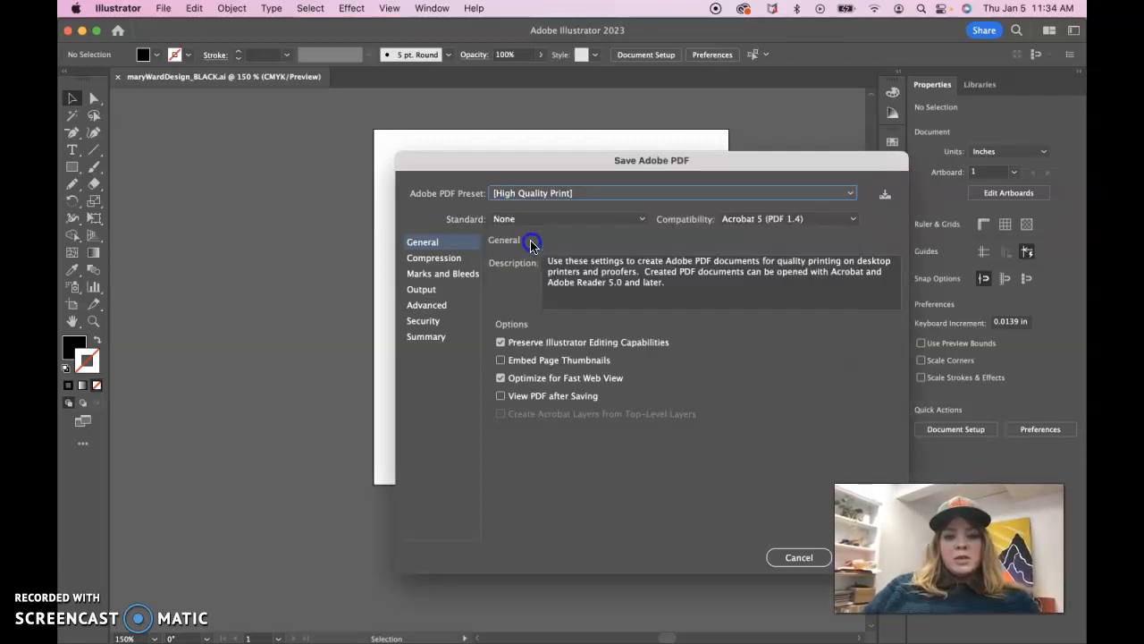
Review the PDF's compression, marks and bleeds, advanced, security and summary settings, and save the PDF
click(447, 259)
click(453, 277)
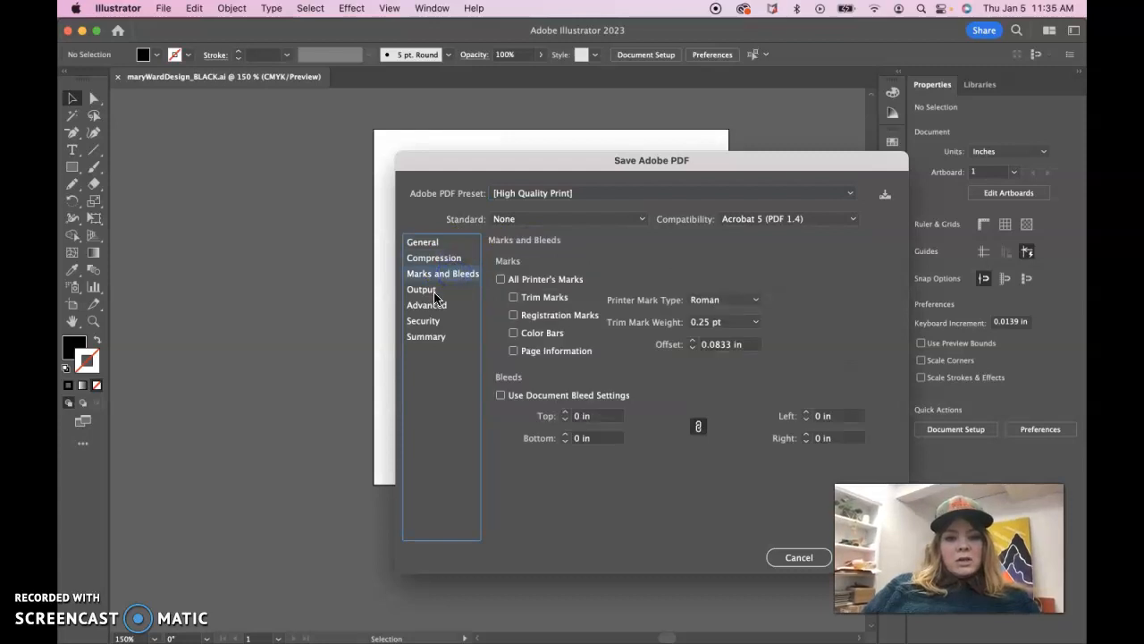
click(437, 305)
click(436, 323)
click(436, 336)
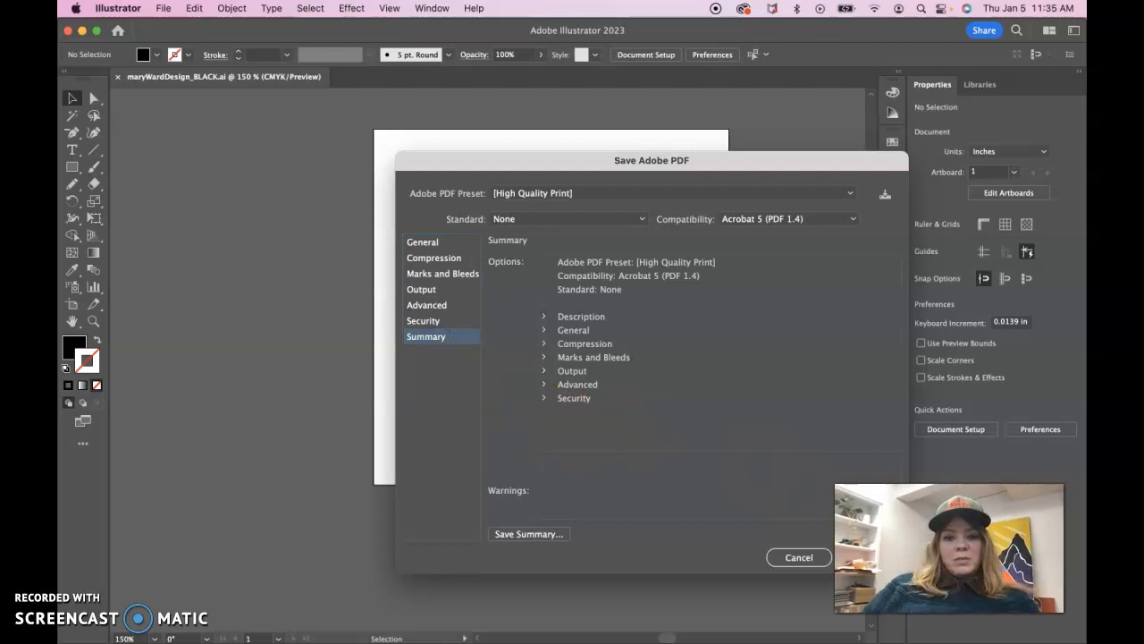
click(868, 557)
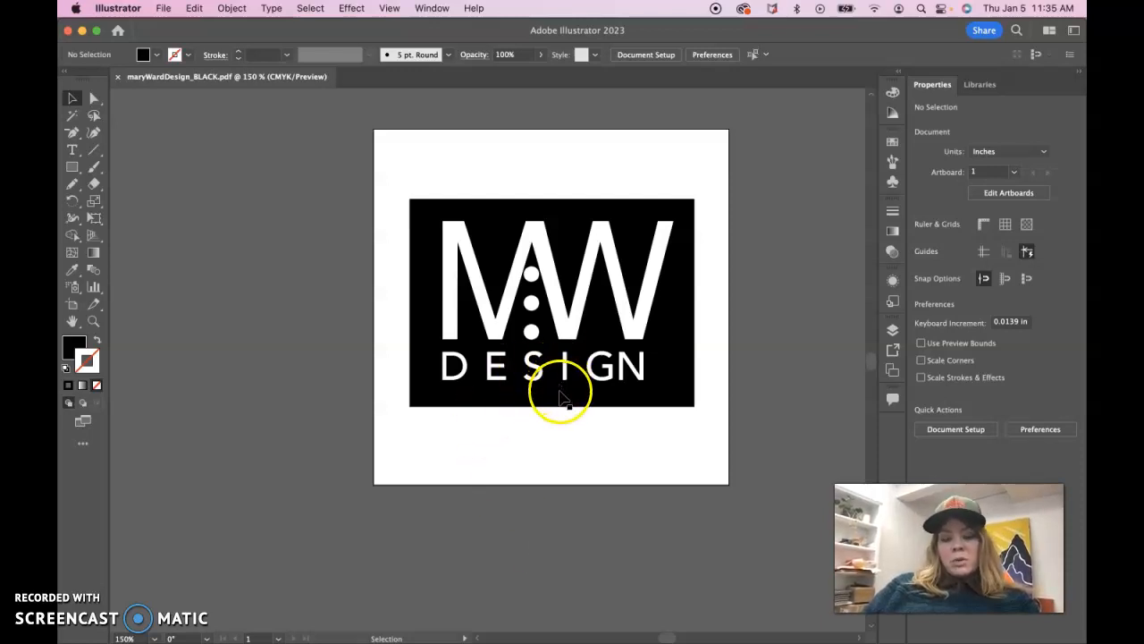
click(434, 270)
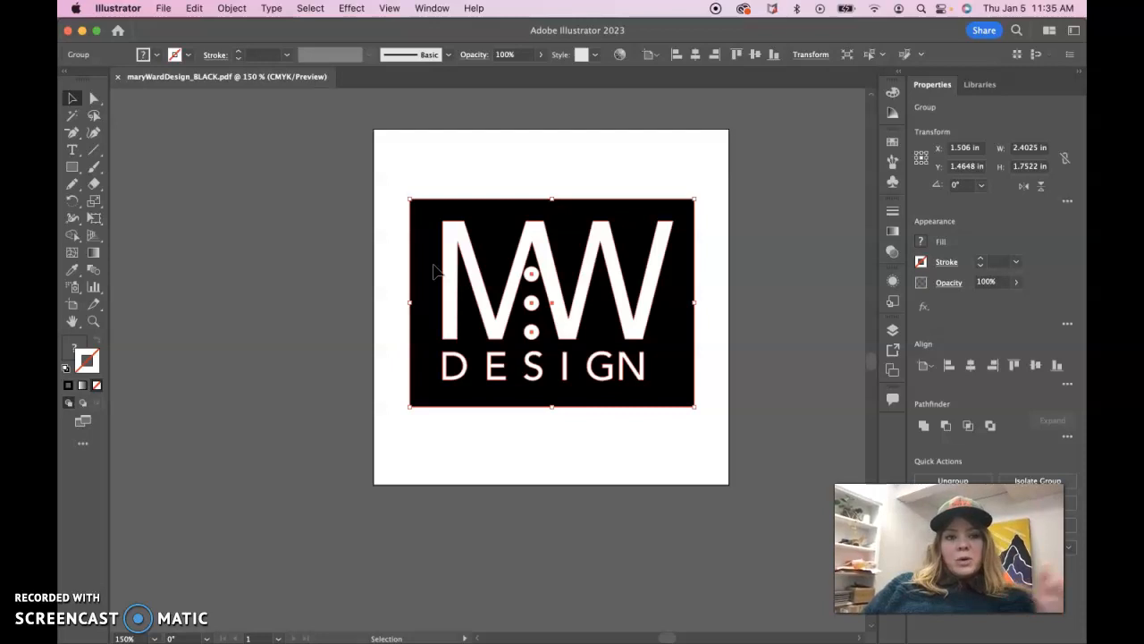
click(383, 280)
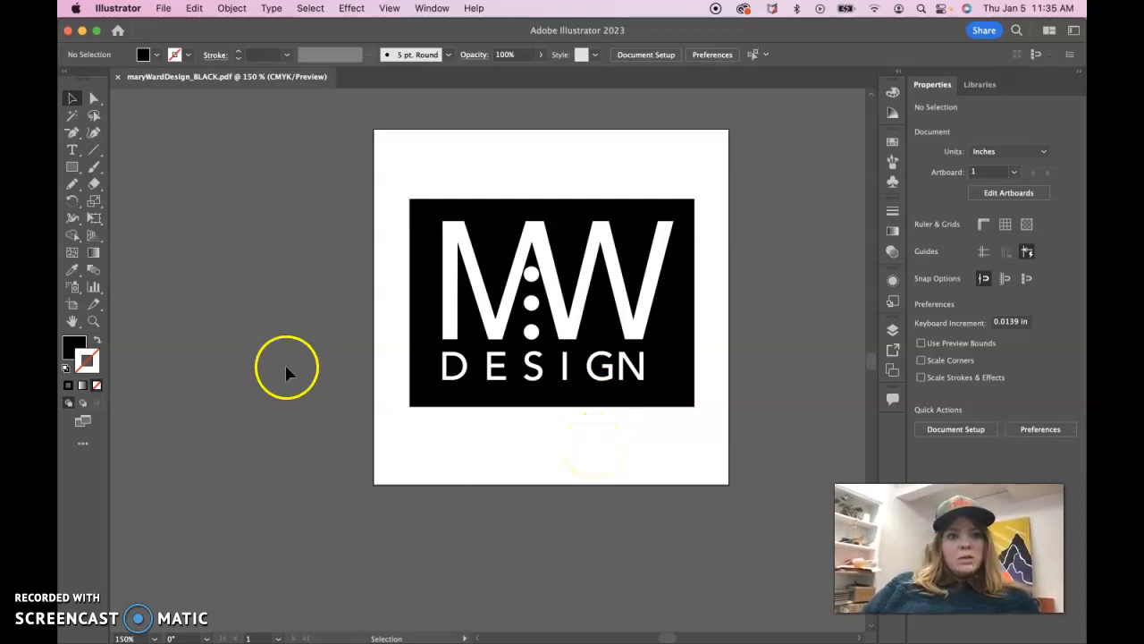
Start a new JPEG export of the logo and hide the sidebar in the export file browser
click(164, 9)
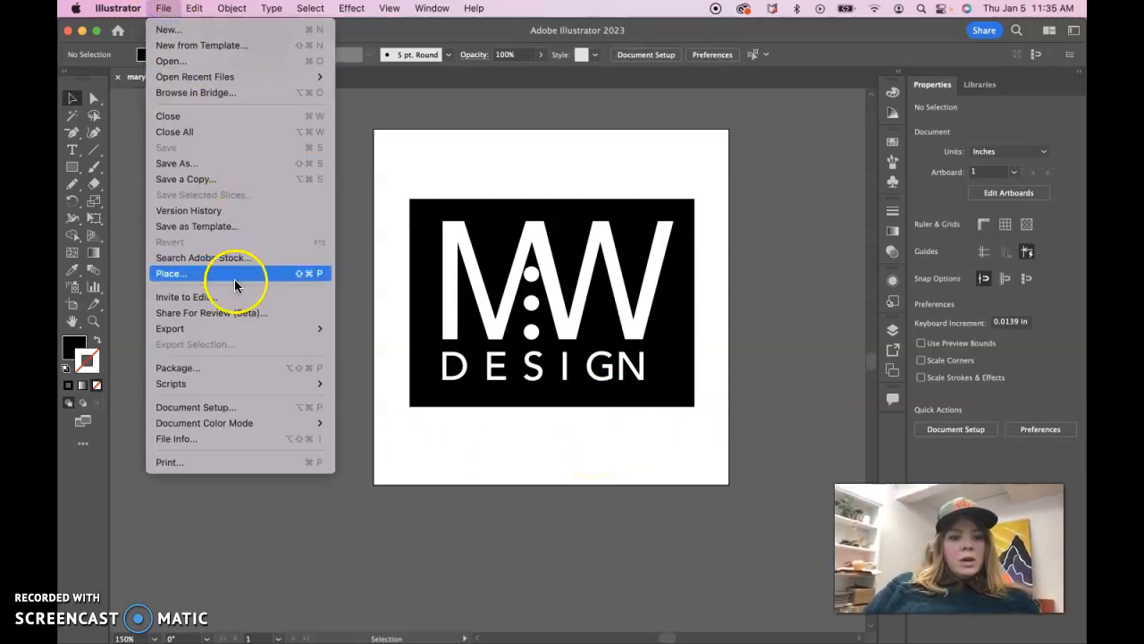
mouse_move(237, 327)
click(357, 349)
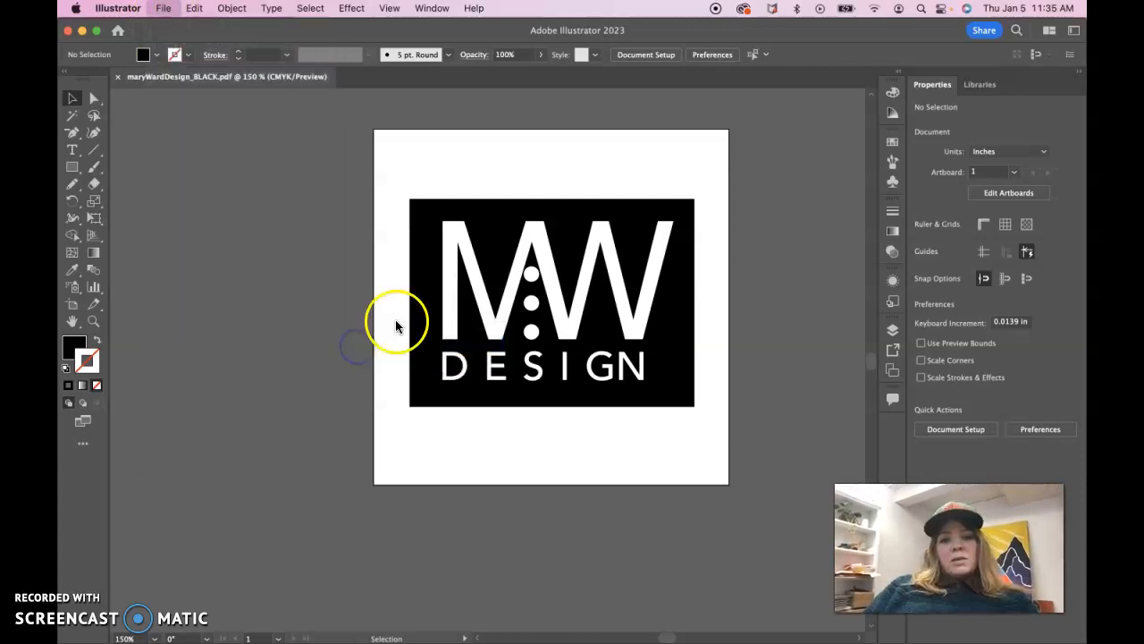
click(587, 182)
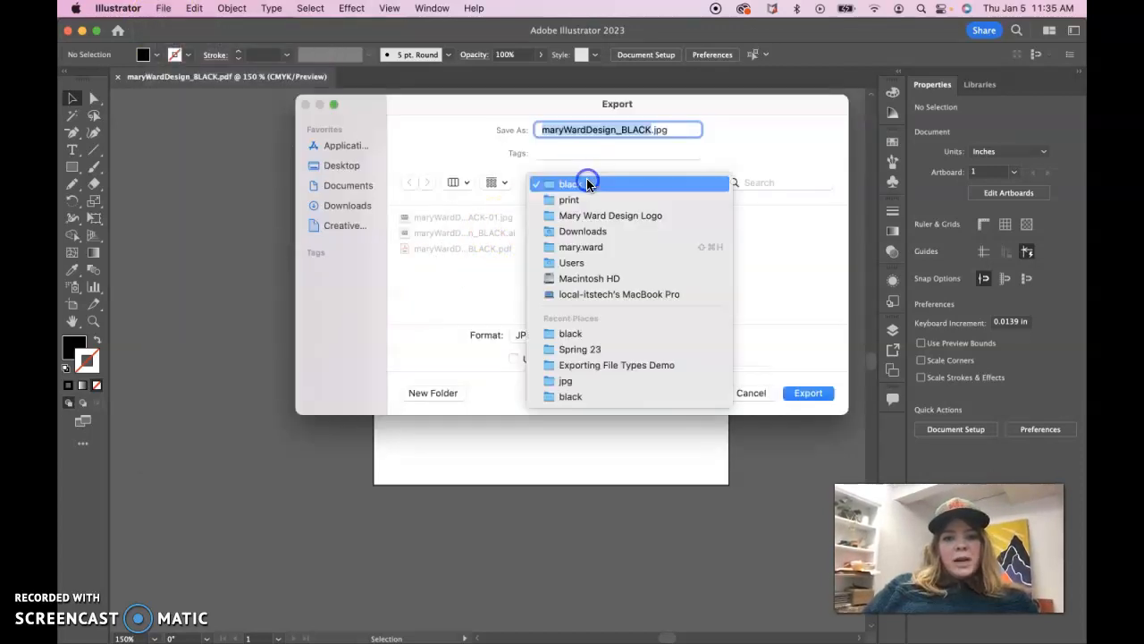
click(457, 184)
click(457, 185)
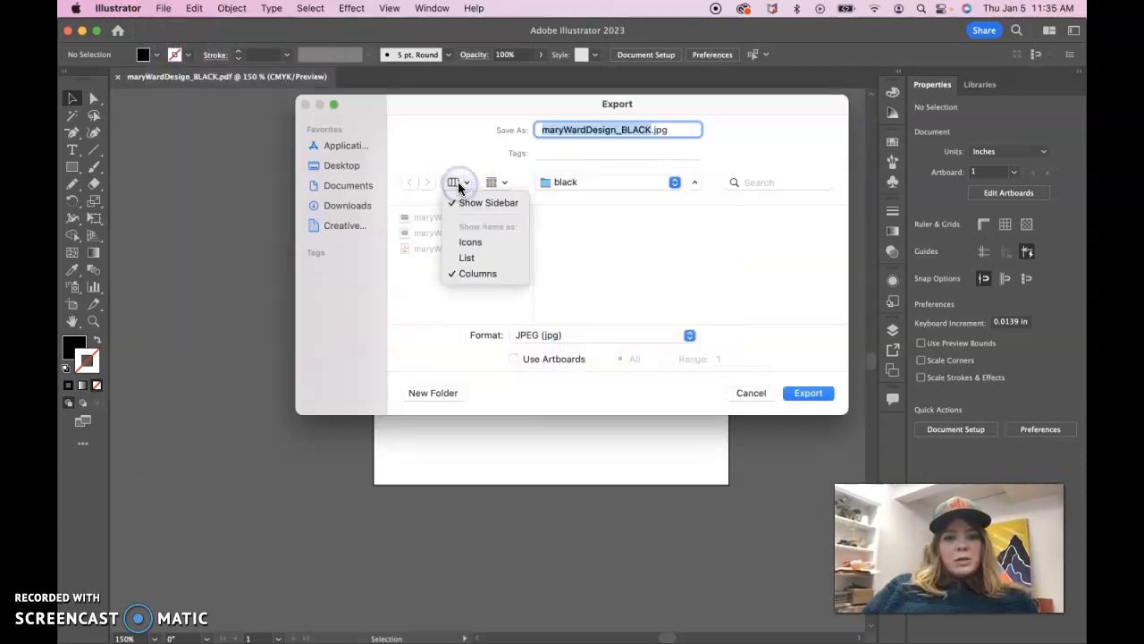
click(474, 202)
click(365, 182)
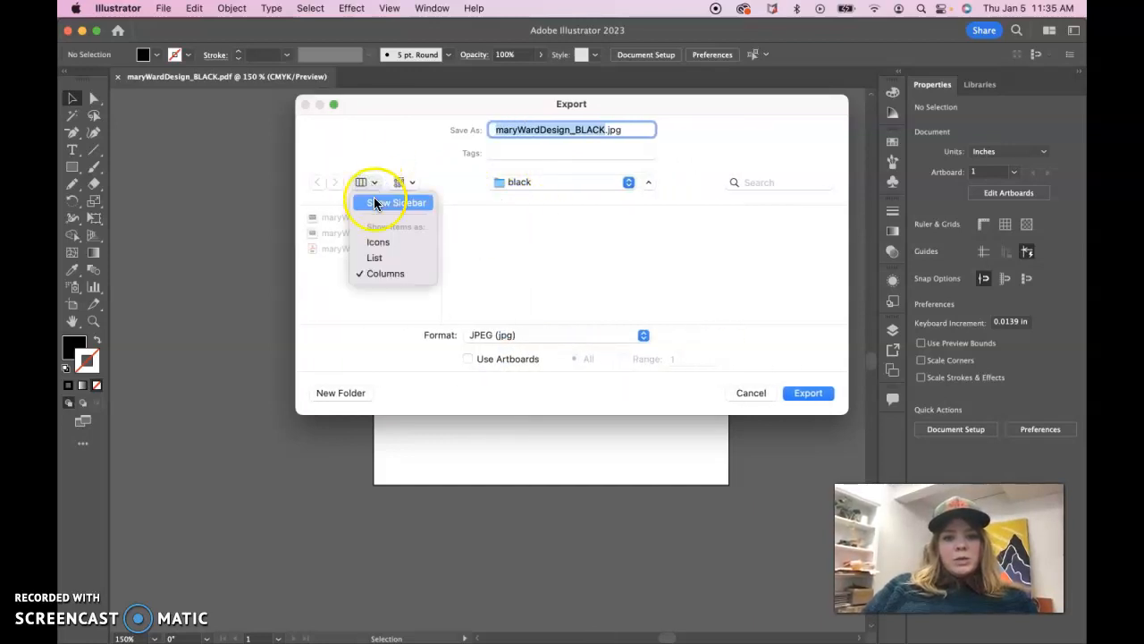
Export maryWardDesign_BLACK.jpg to the black folder inside Mary Ward Design Logo's screen folder, using all artboards, and continue to the JPEG options
click(582, 187)
click(579, 185)
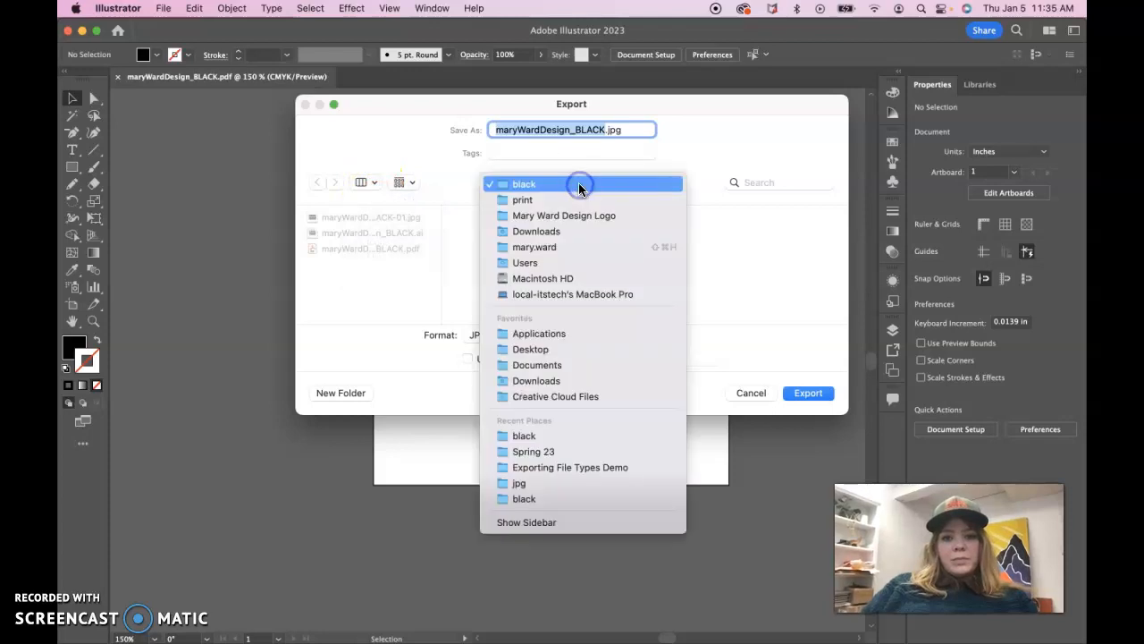
click(581, 211)
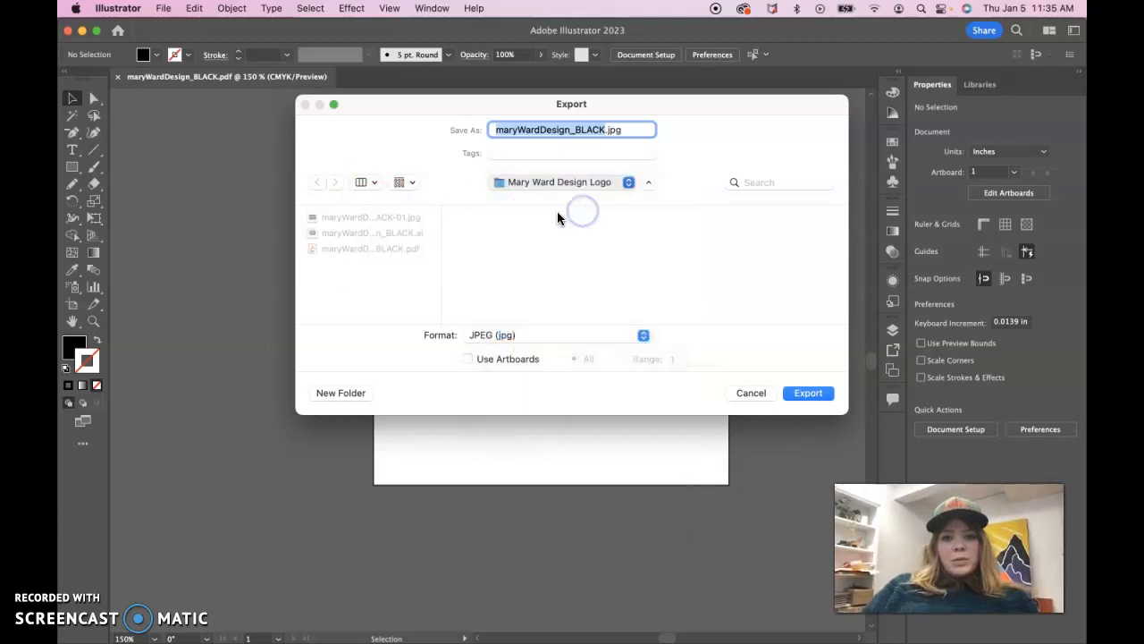
click(733, 233)
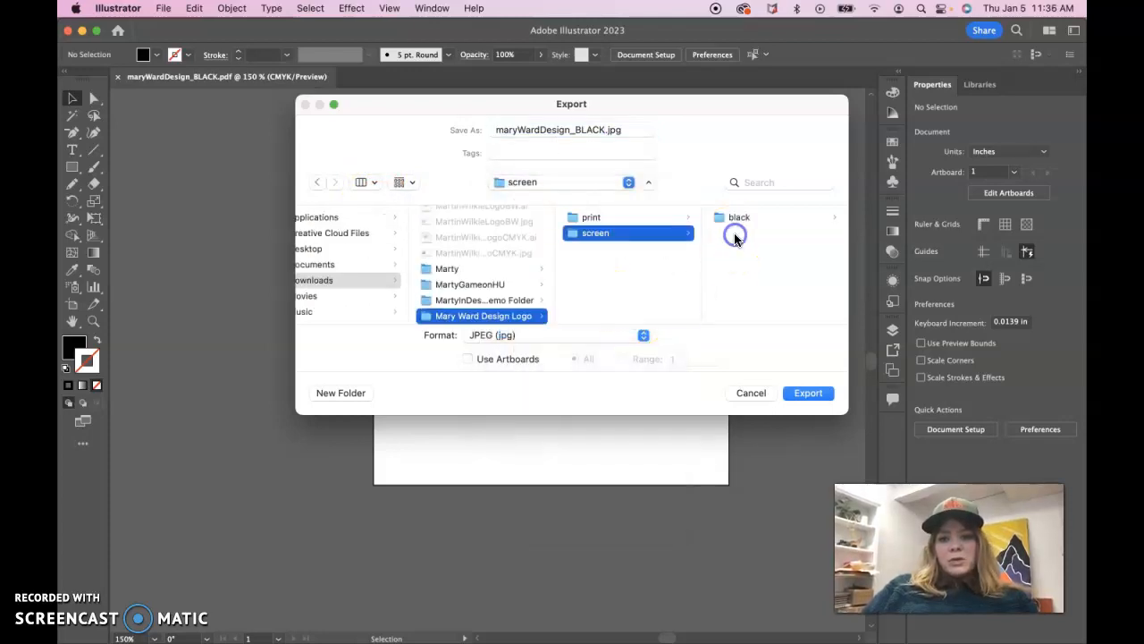
click(729, 222)
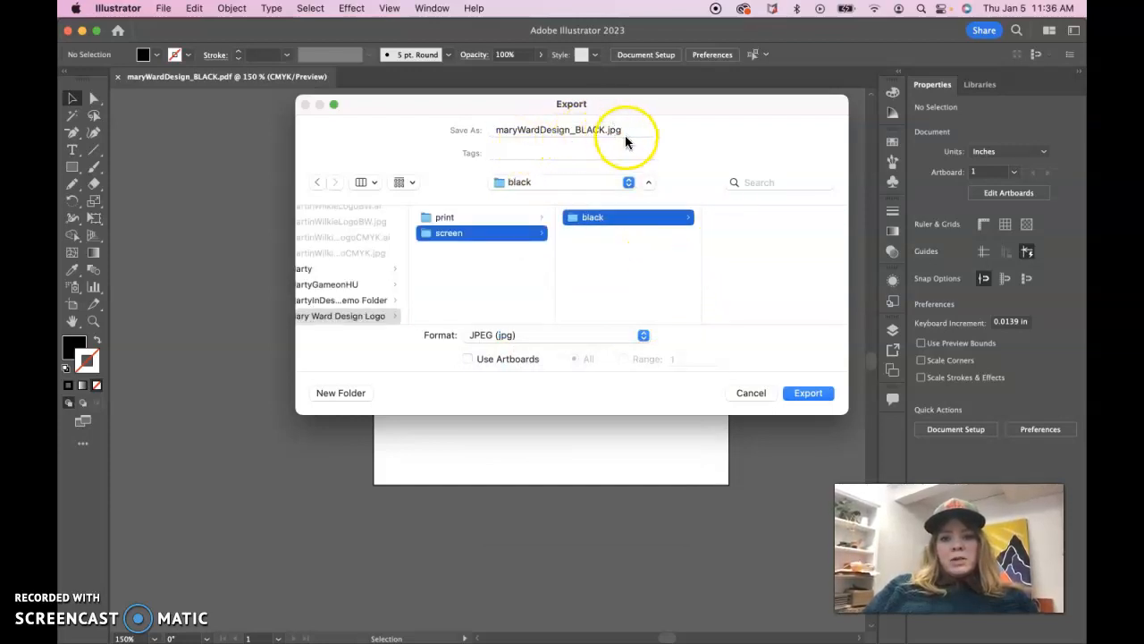
click(468, 358)
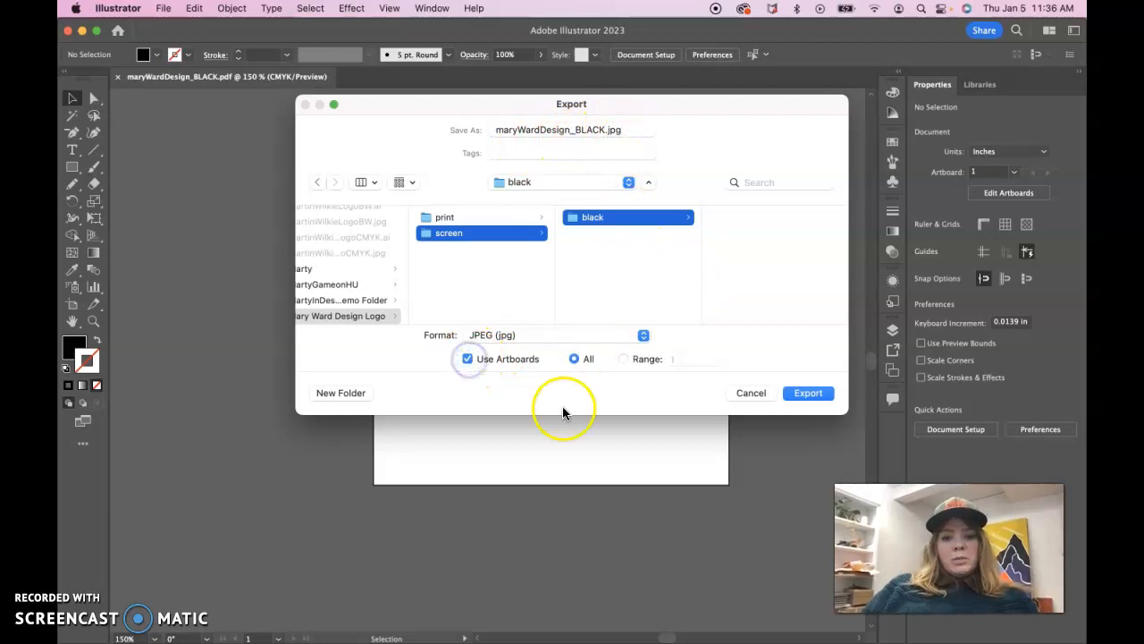
click(802, 398)
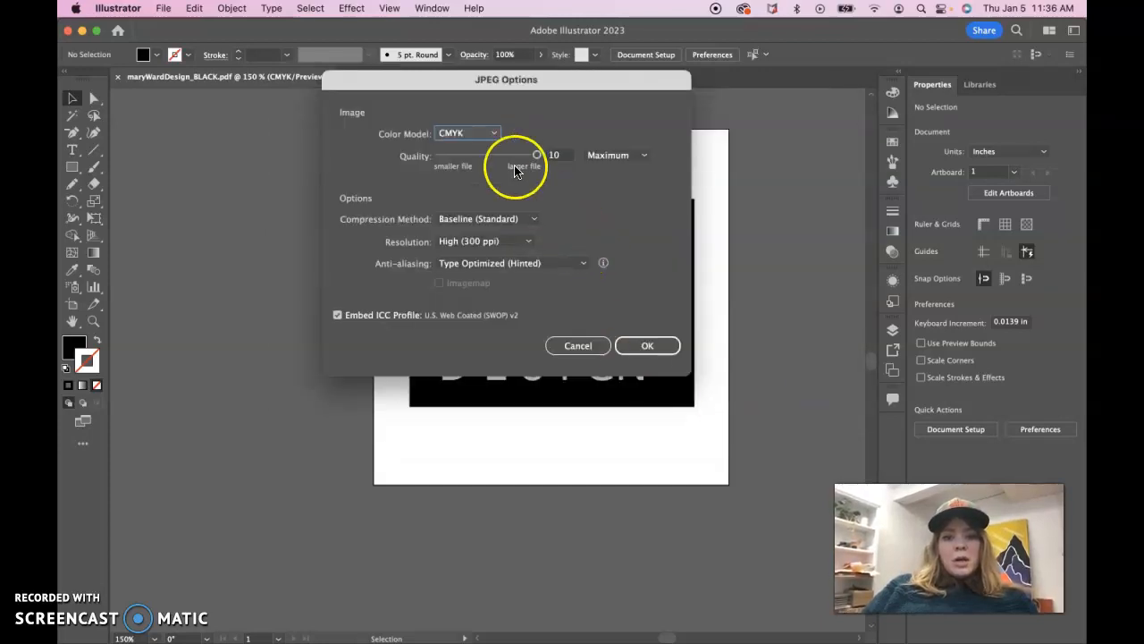
Export the JPEG with the RGB color model and Screen (72 ppi) resolution
click(493, 133)
click(487, 149)
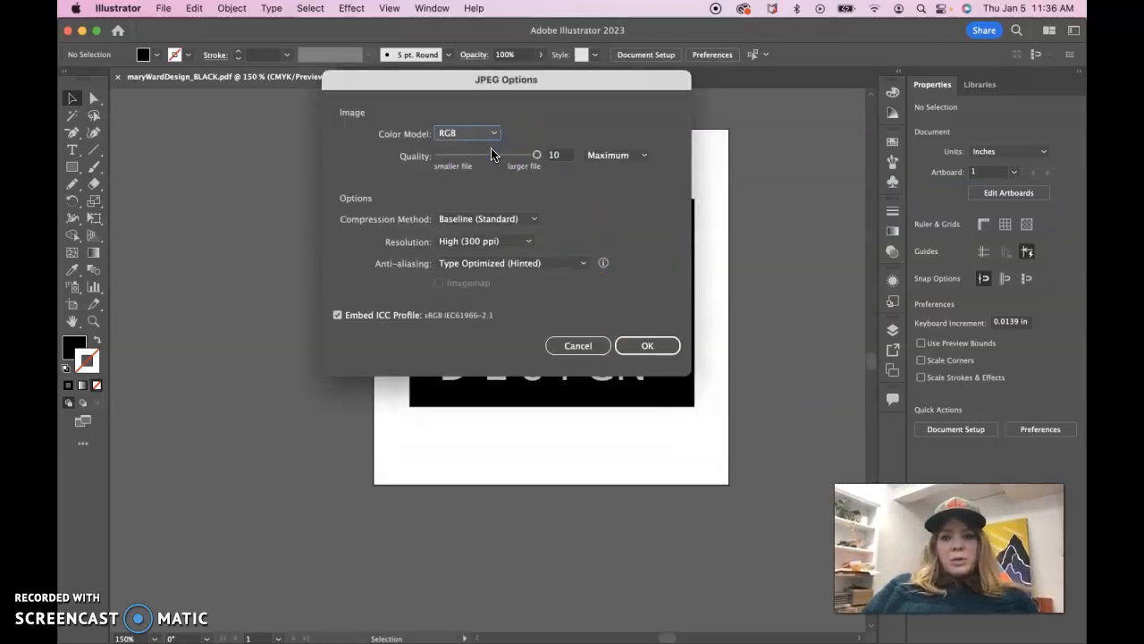
click(530, 250)
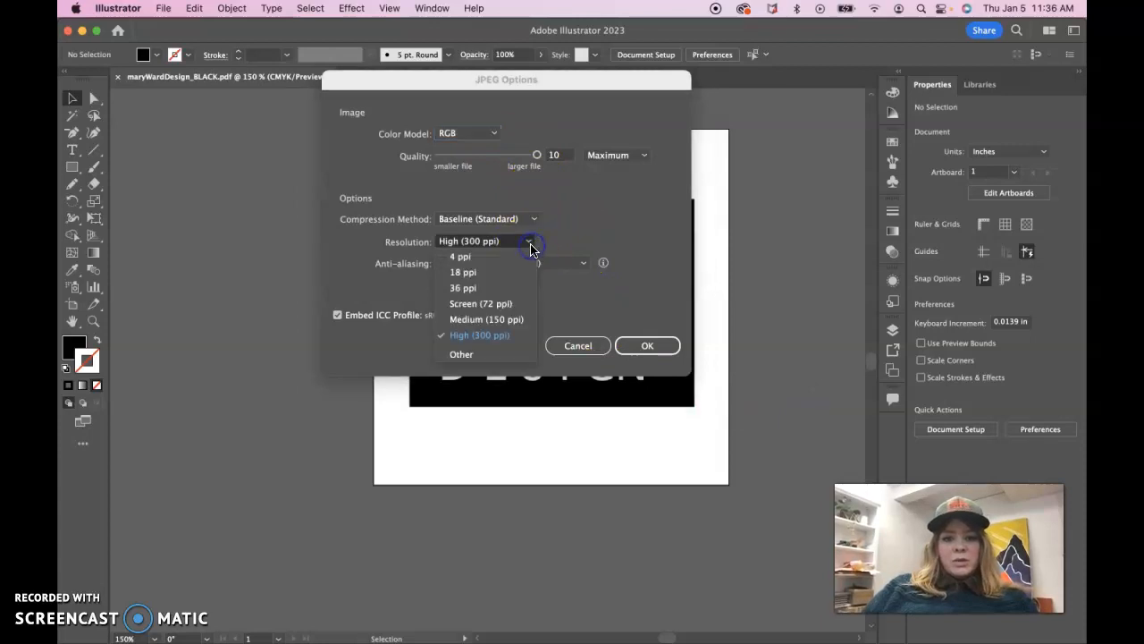
click(511, 300)
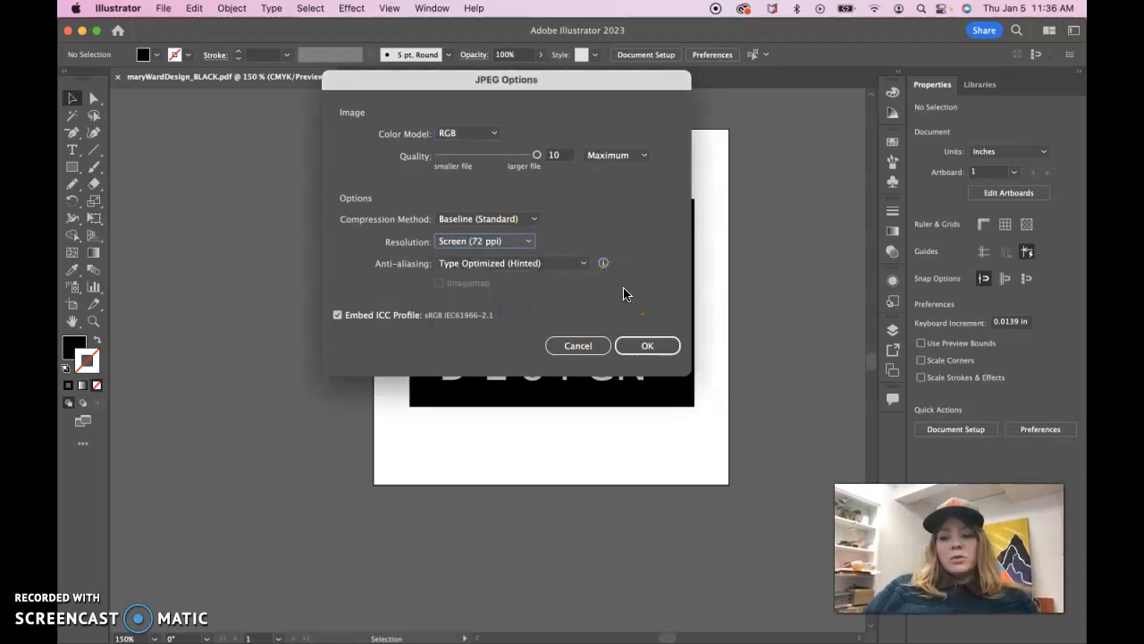
click(528, 242)
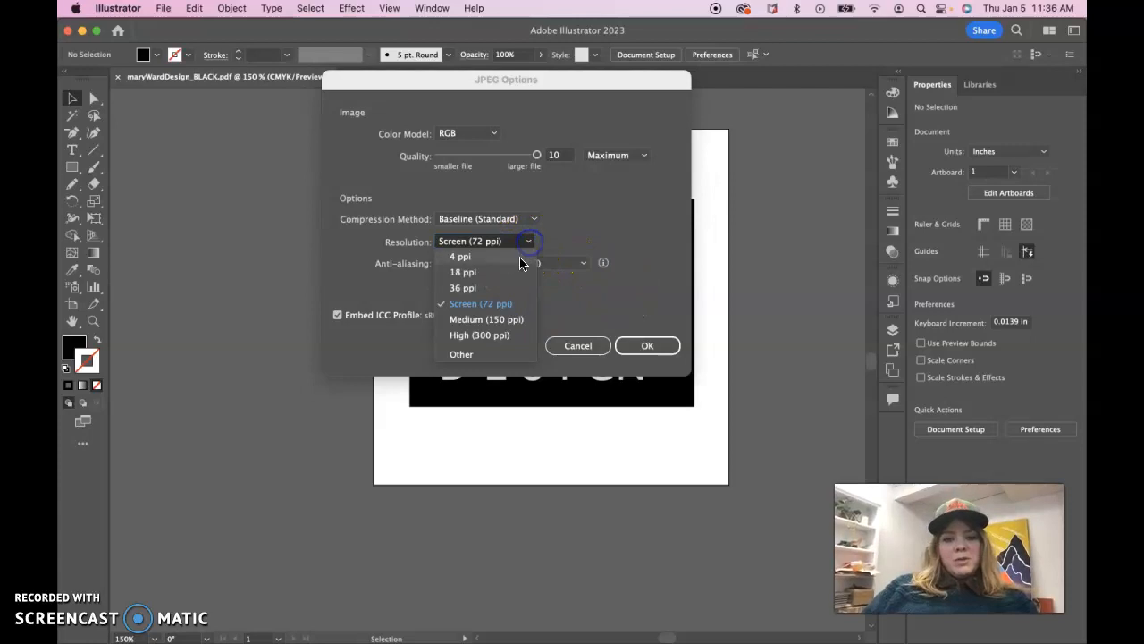
click(527, 243)
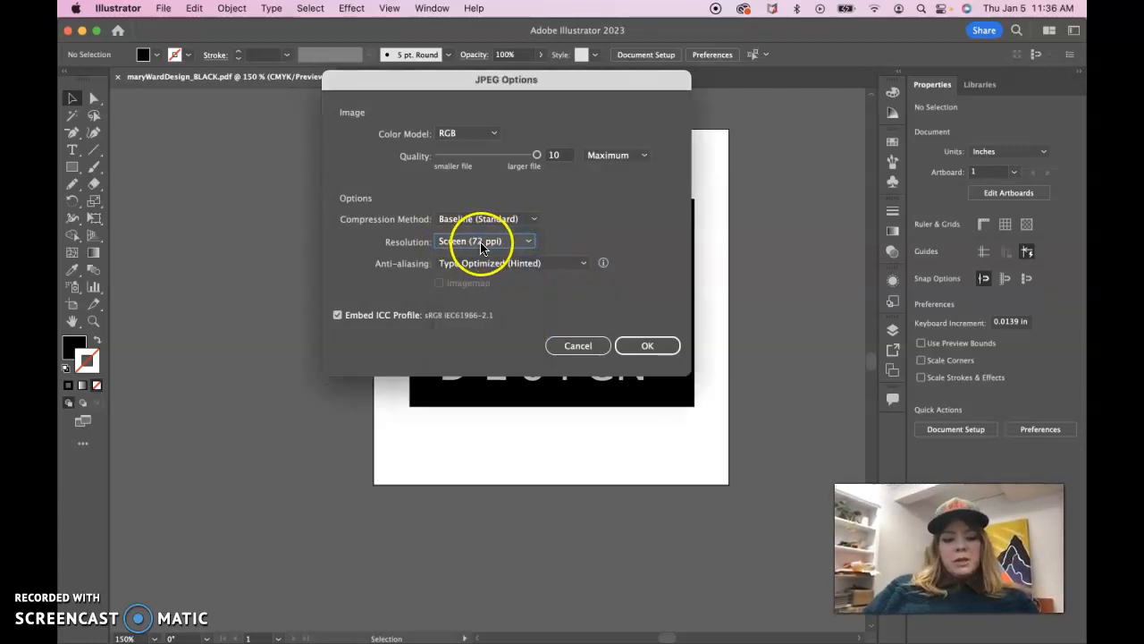
click(648, 347)
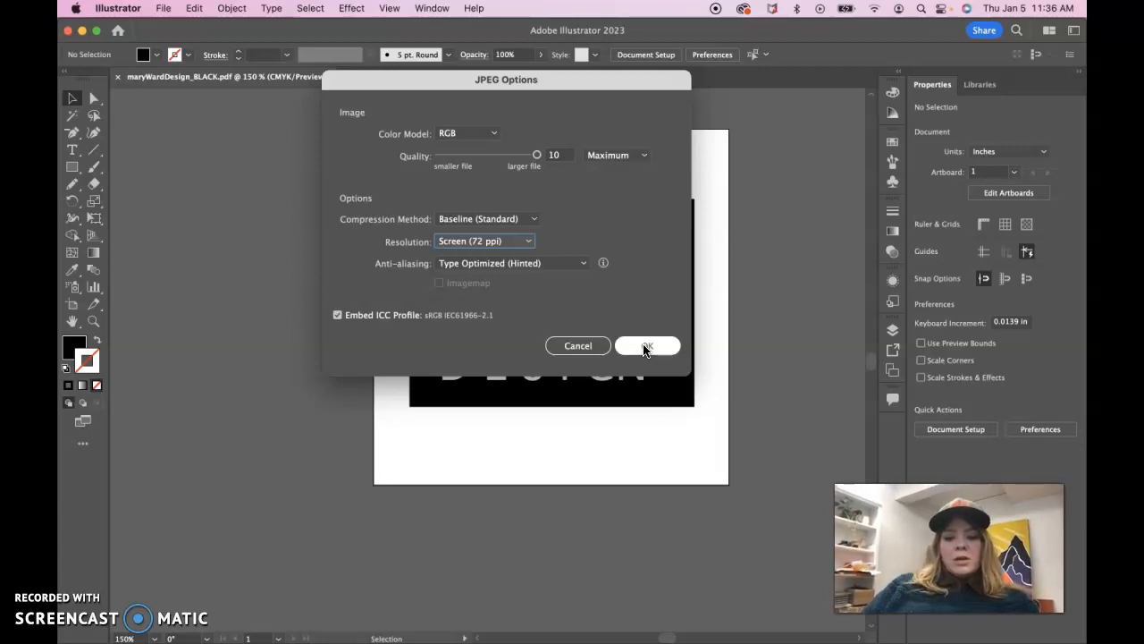
click(644, 347)
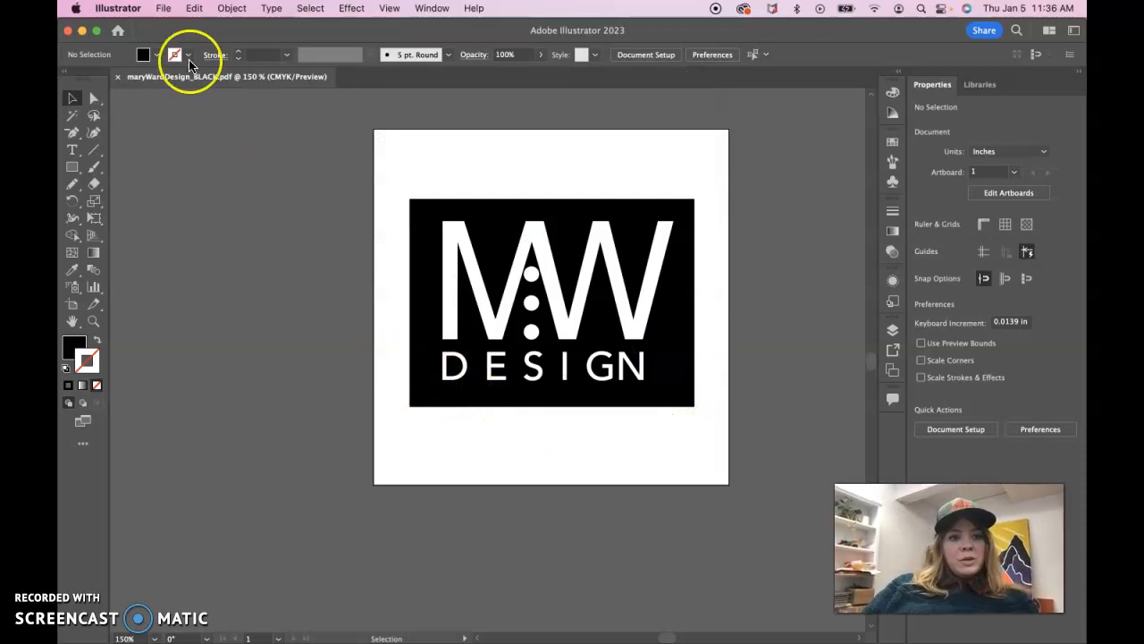
Export the logo in PNG format as maryWardDesign_BLACK.png to the same screen black folder, using all artboards, and continue to the PNG options
click(162, 9)
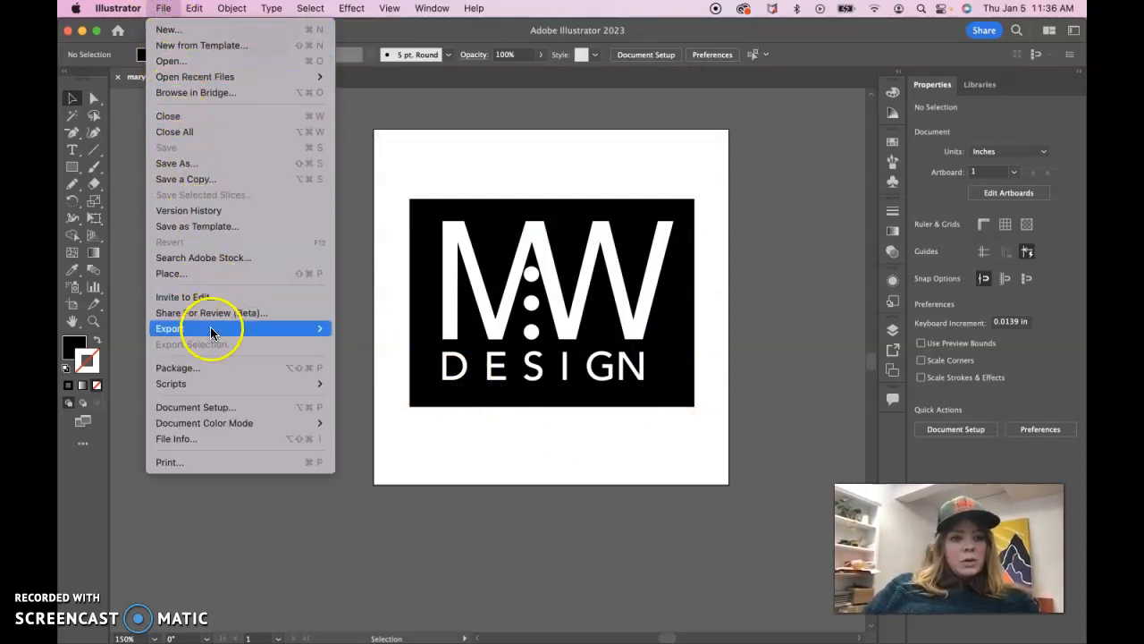
mouse_move(212, 328)
click(394, 346)
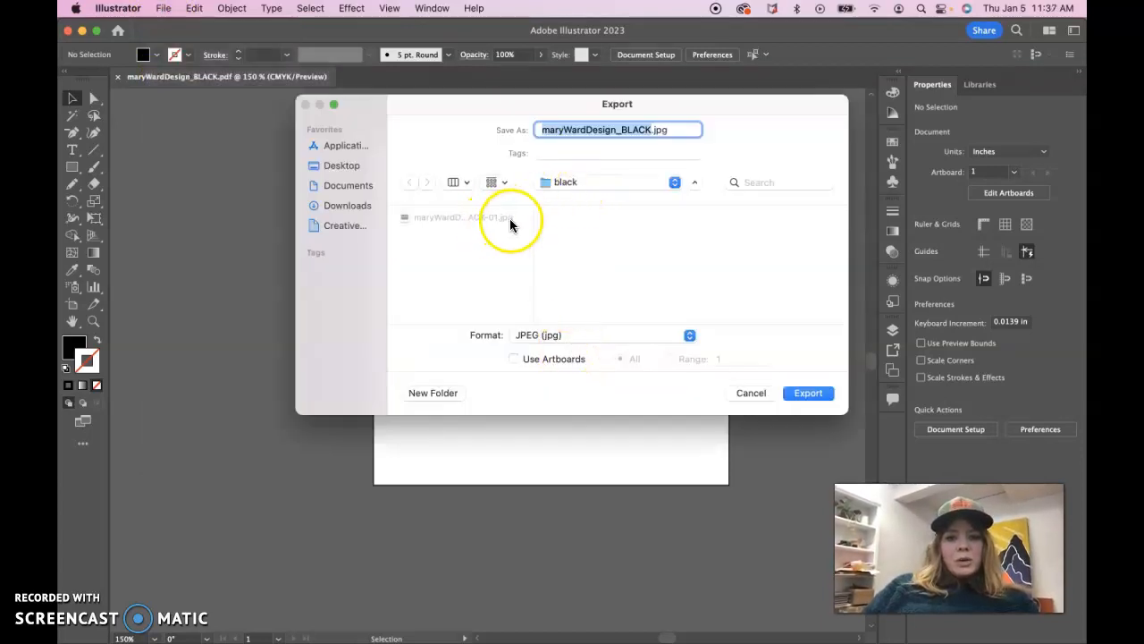
click(514, 358)
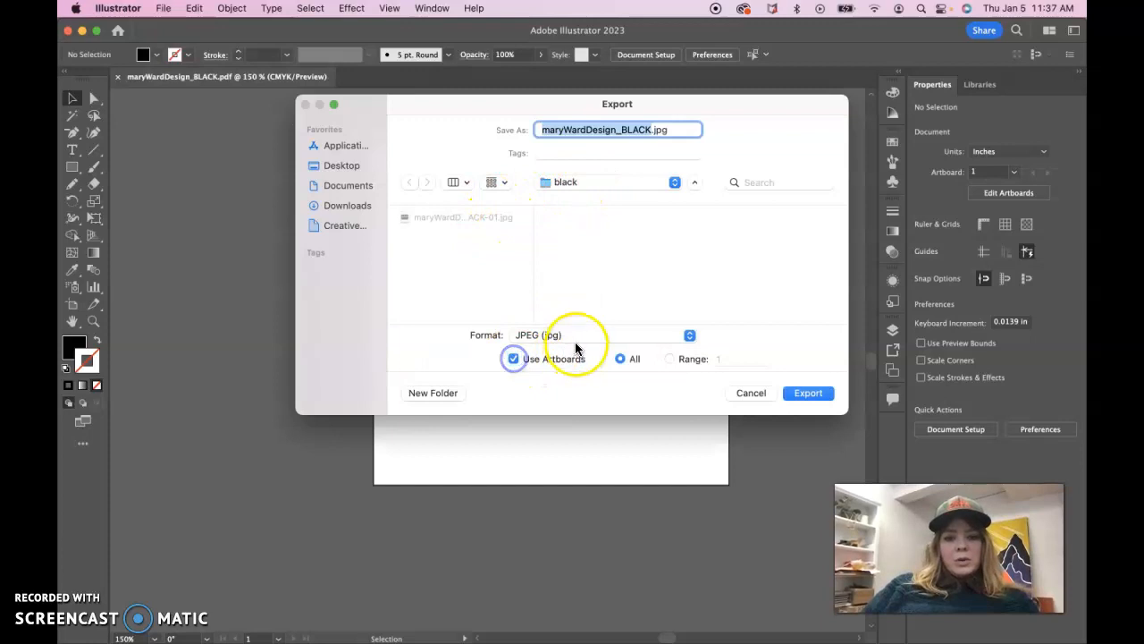
click(576, 337)
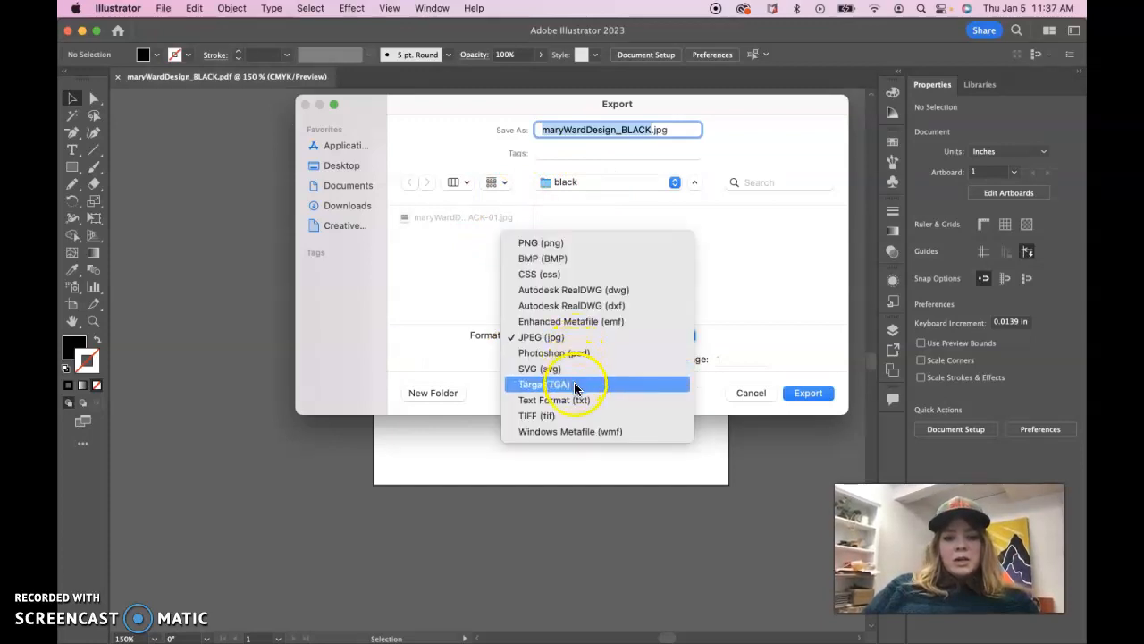
click(572, 242)
click(815, 395)
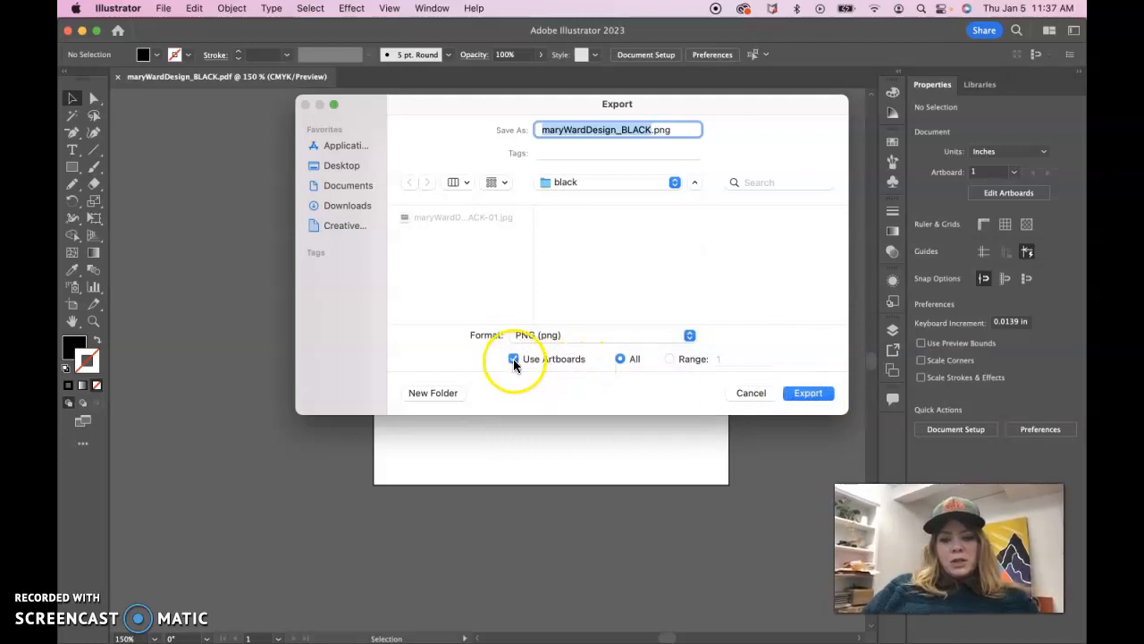
click(811, 393)
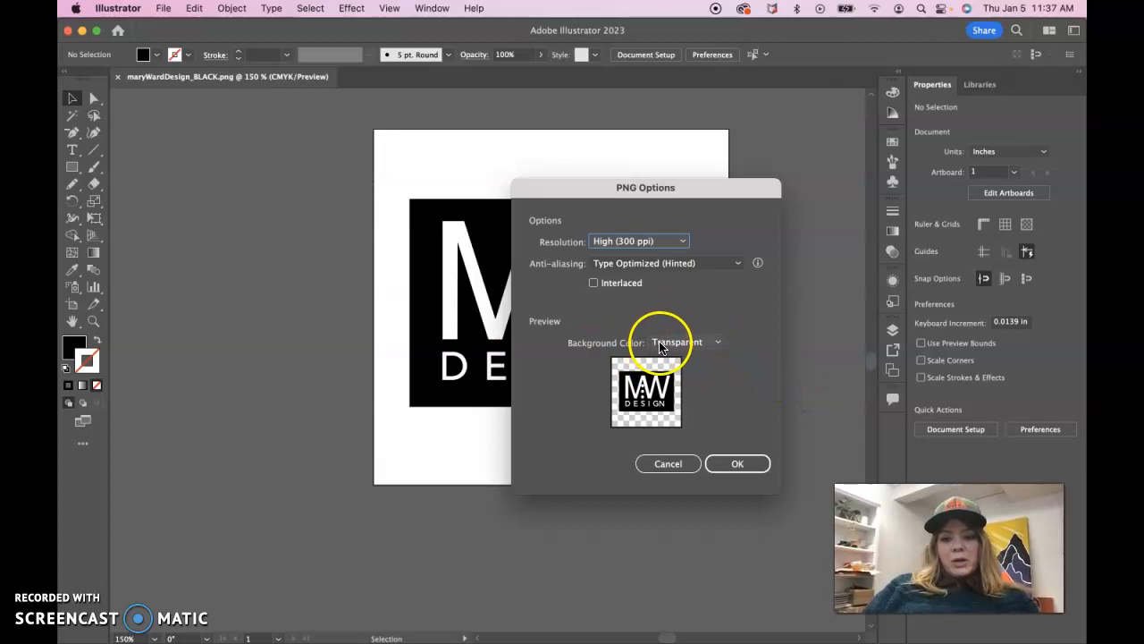
Set the PNG resolution to Screen (72 ppi) and finish the export with a transparent background
click(675, 241)
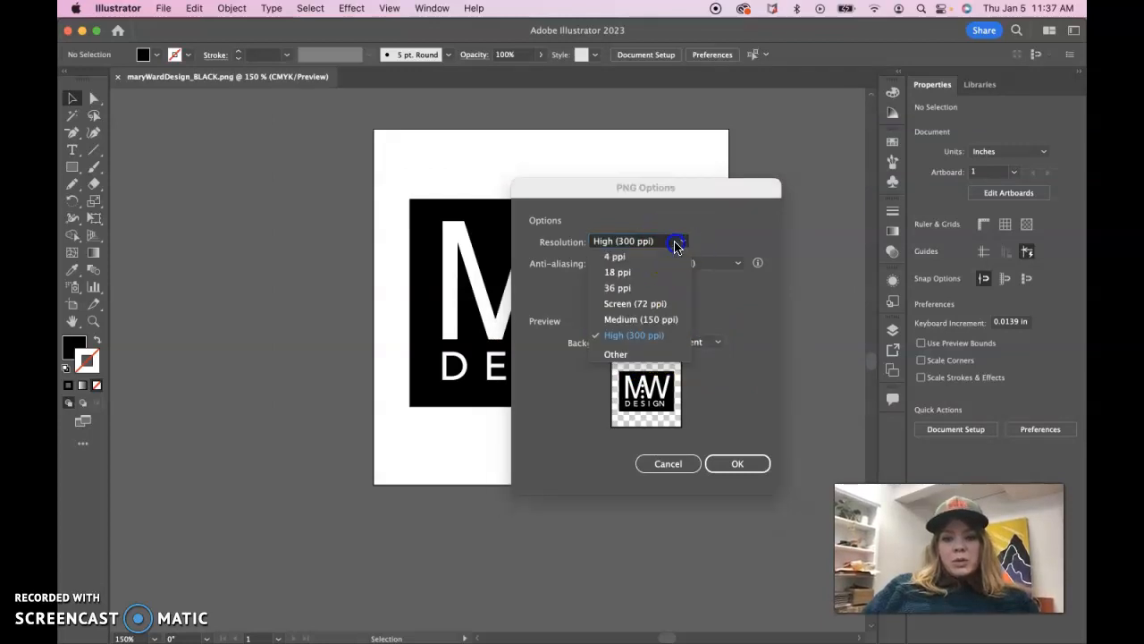
click(666, 302)
click(722, 303)
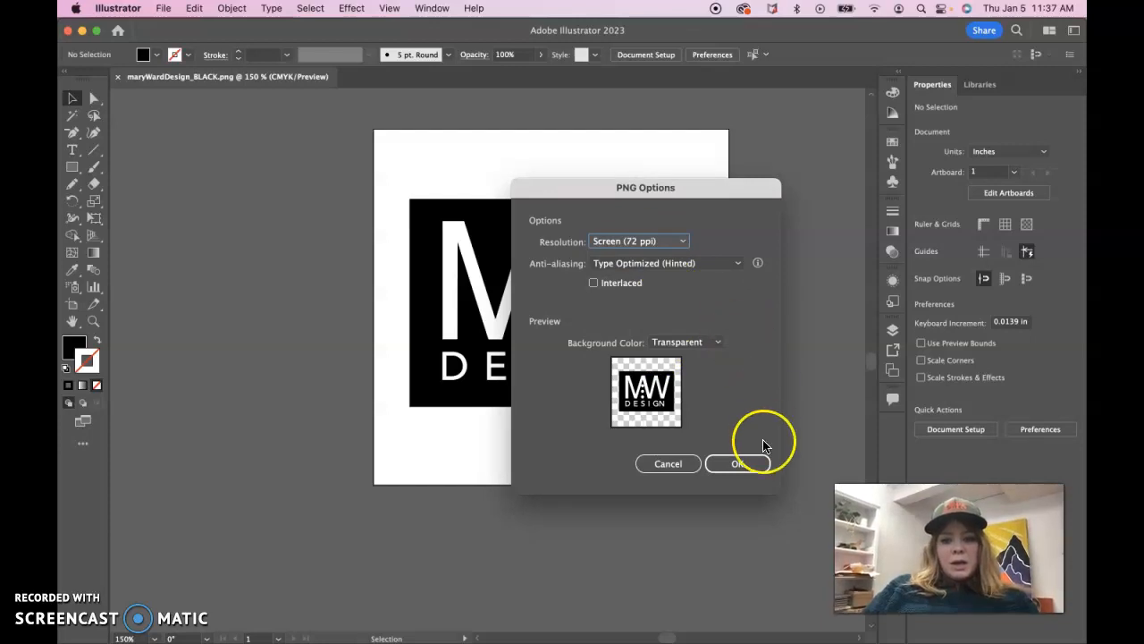
click(749, 463)
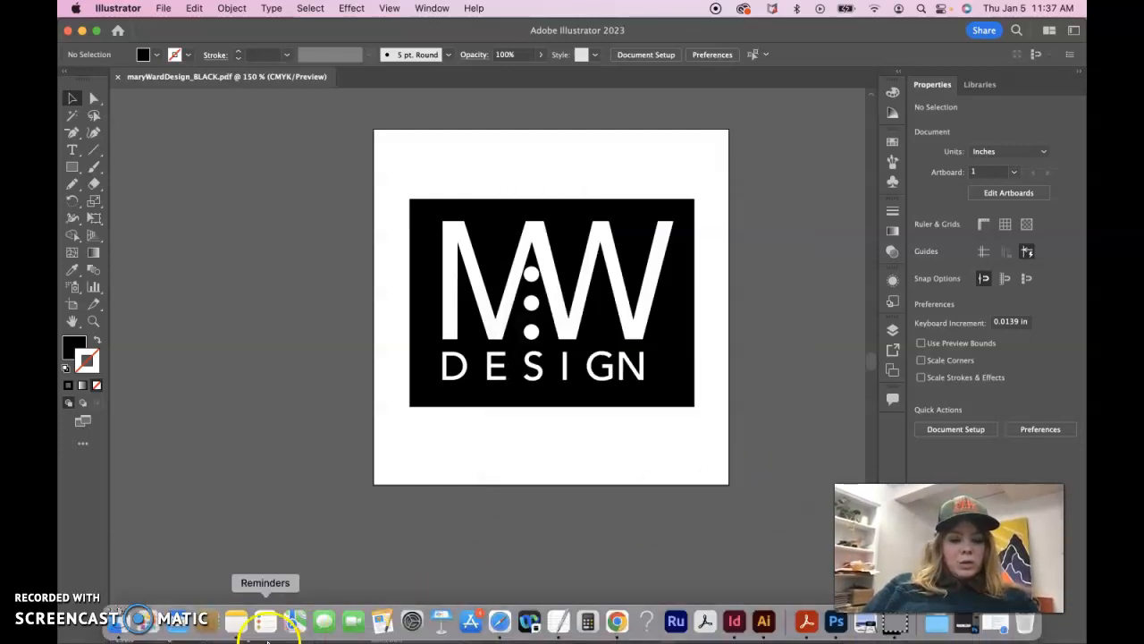
Switch to Finder and open the print folder's black subfolder inside Mary Ward Design Logo in Downloads
click(115, 622)
scroll(441, 253, left, 5)
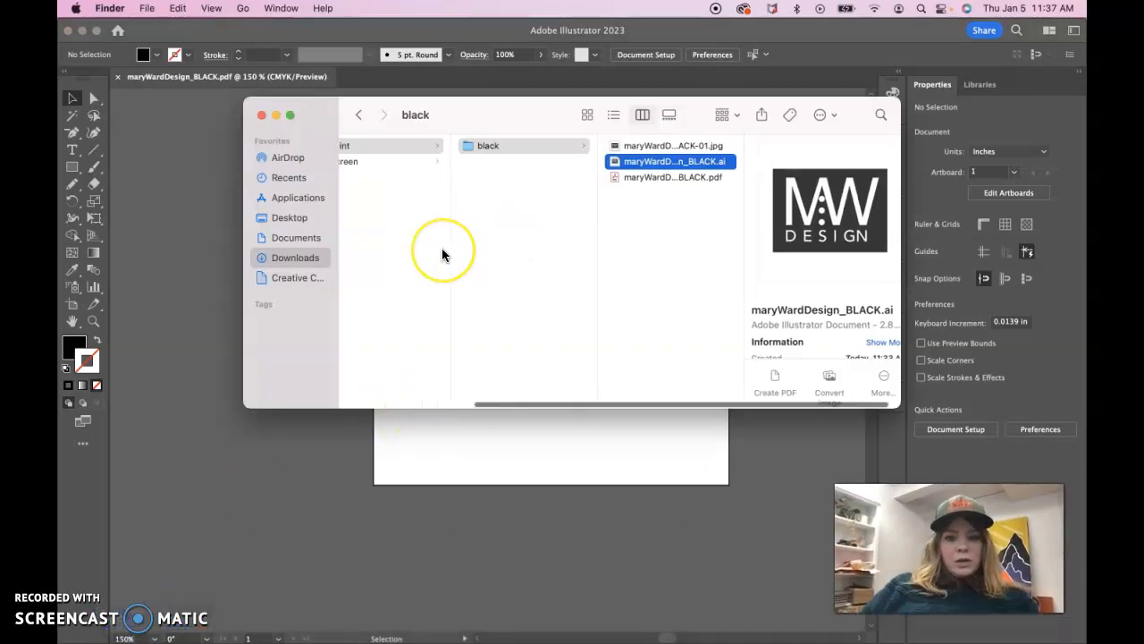
scroll(442, 250, right, 8)
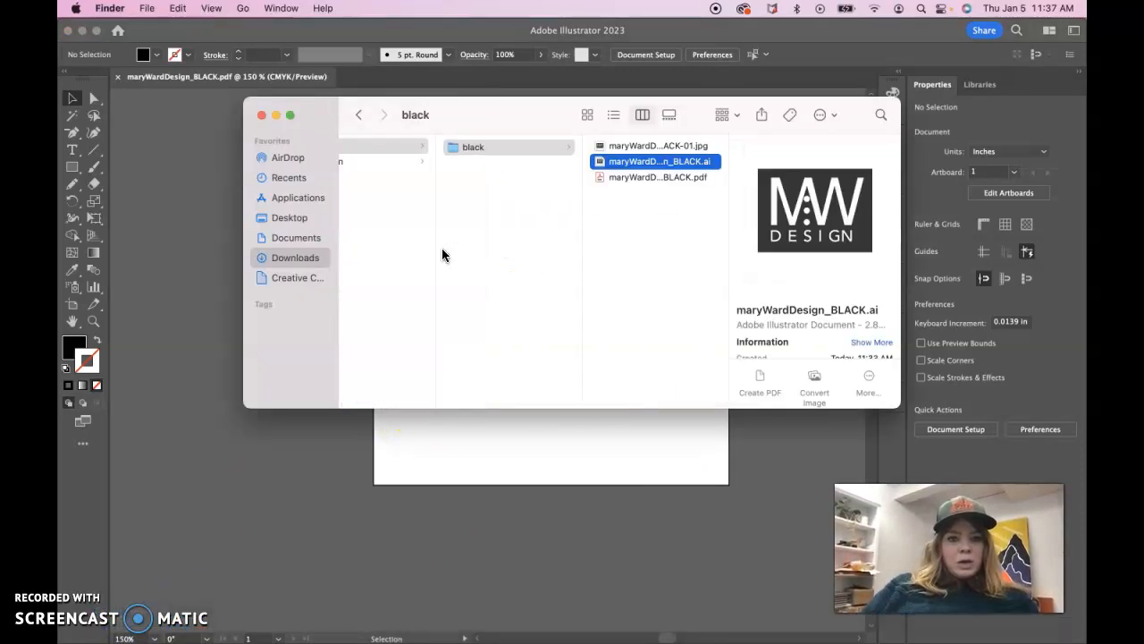
click(295, 257)
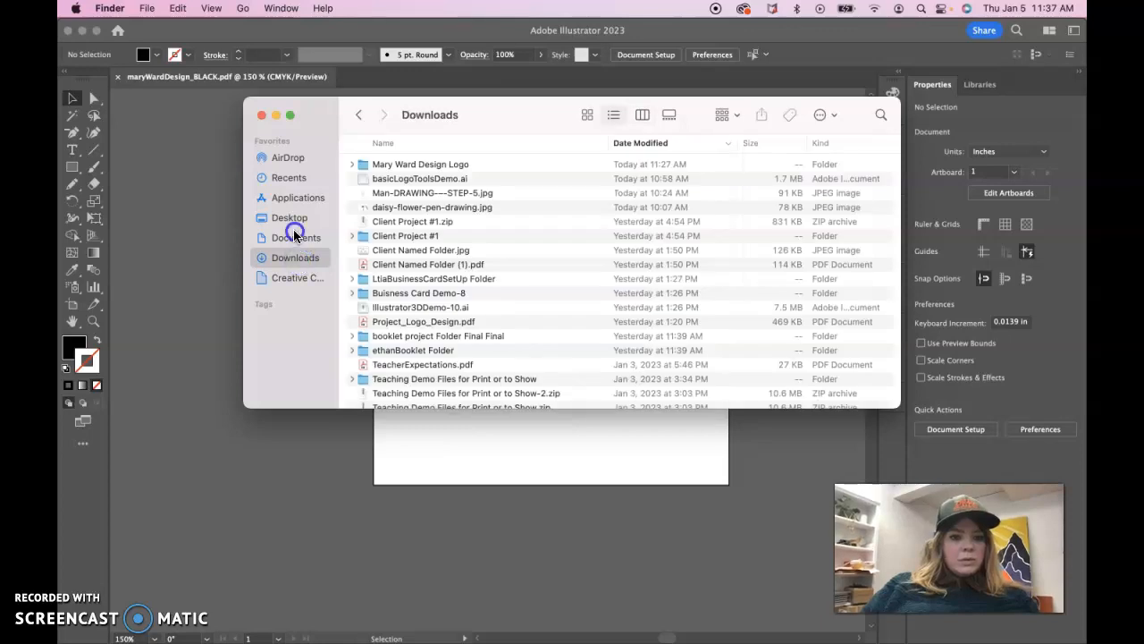
click(296, 237)
click(295, 257)
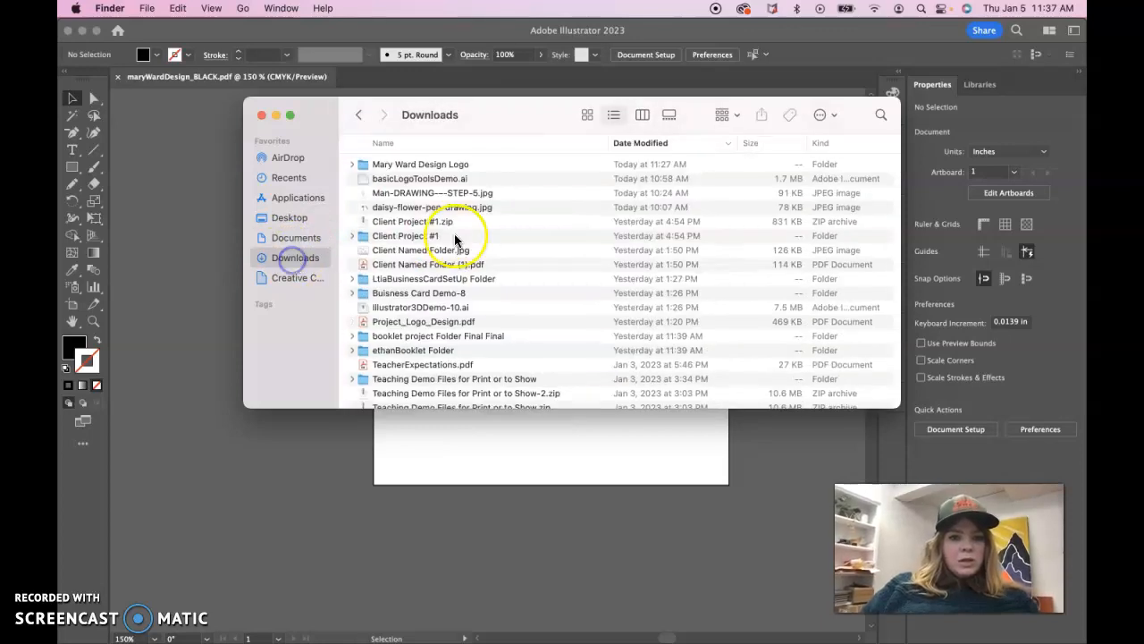
double_click(423, 161)
double_click(383, 164)
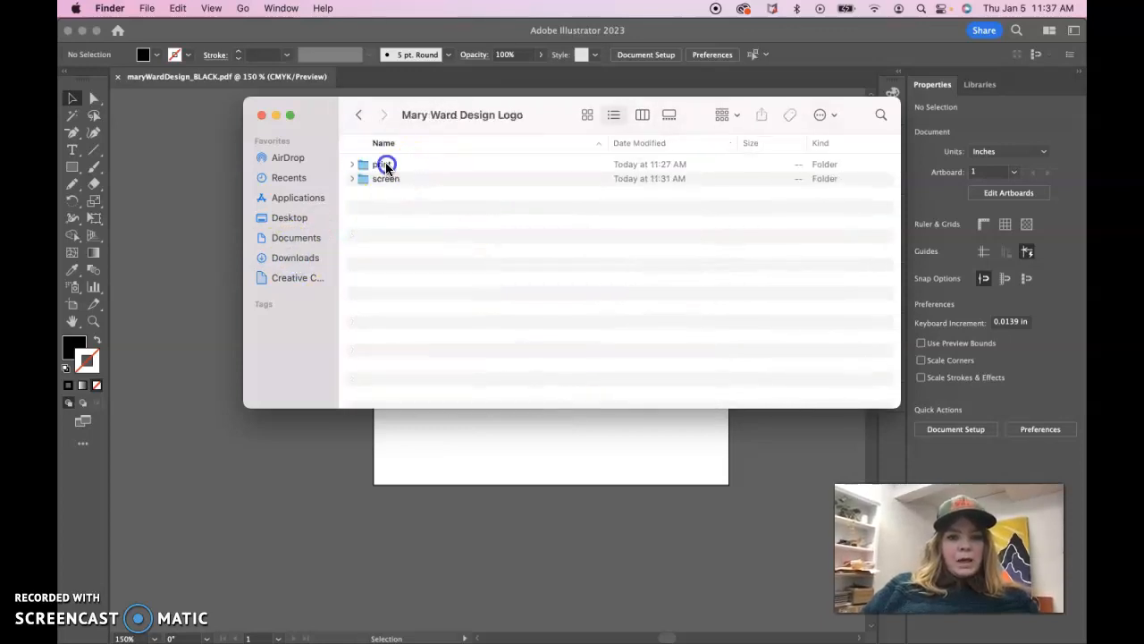
double_click(382, 165)
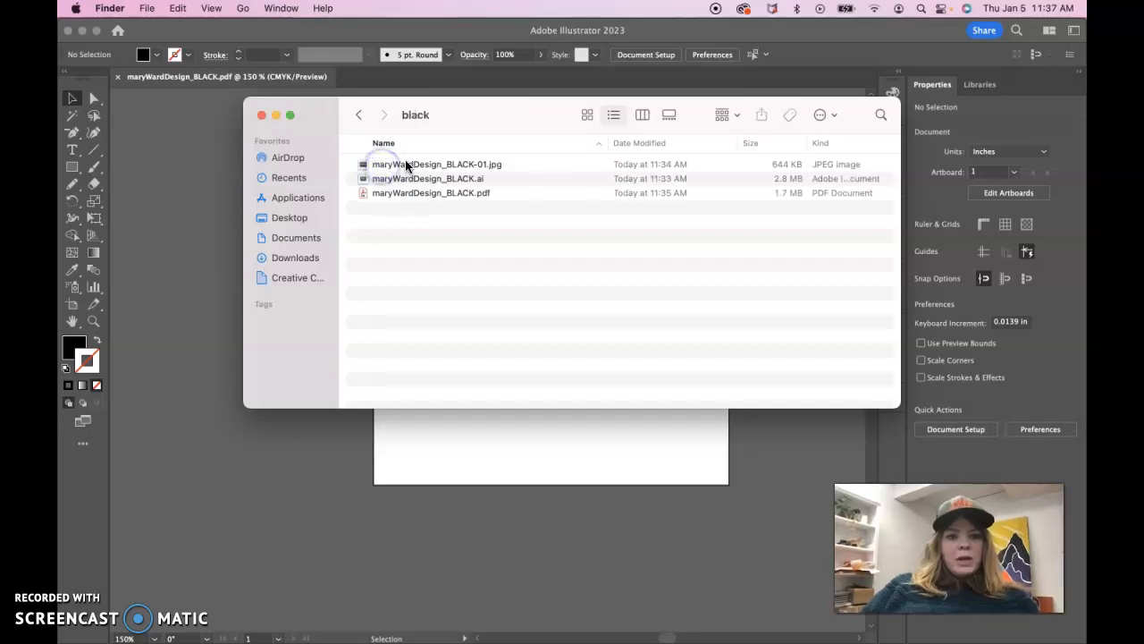
Rename the JPEG in the print folder's black subfolder to maryWardDesign_BLACK.jpg, removing the -01 suffix
right_click(469, 165)
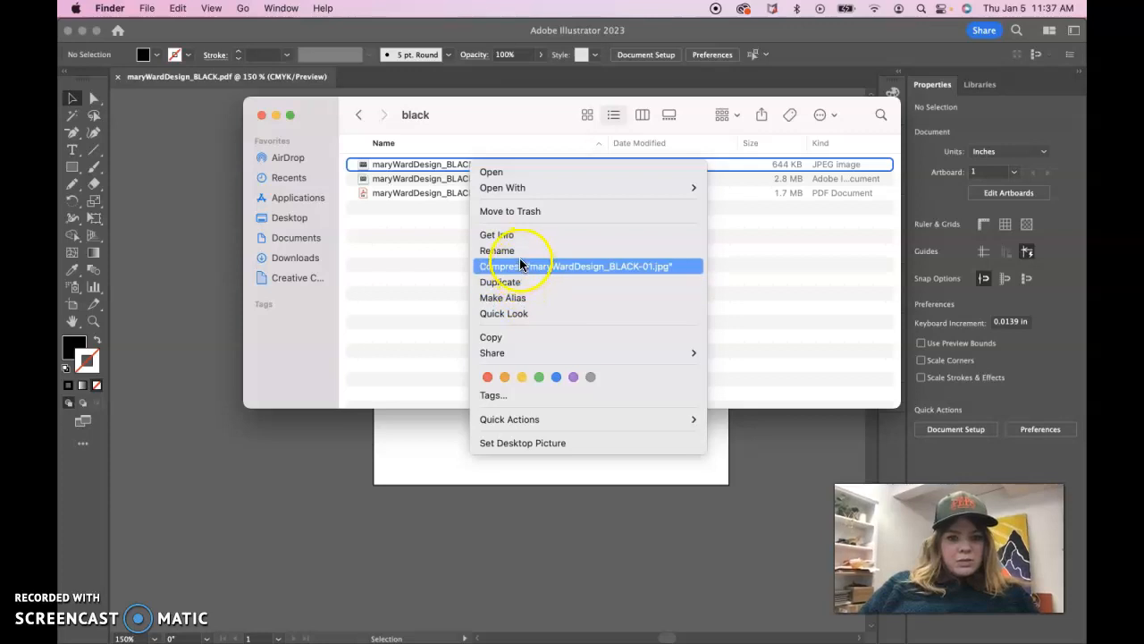
click(514, 250)
click(488, 164)
key(BackSpace)
key(BackSpace)
key(BackSpace)
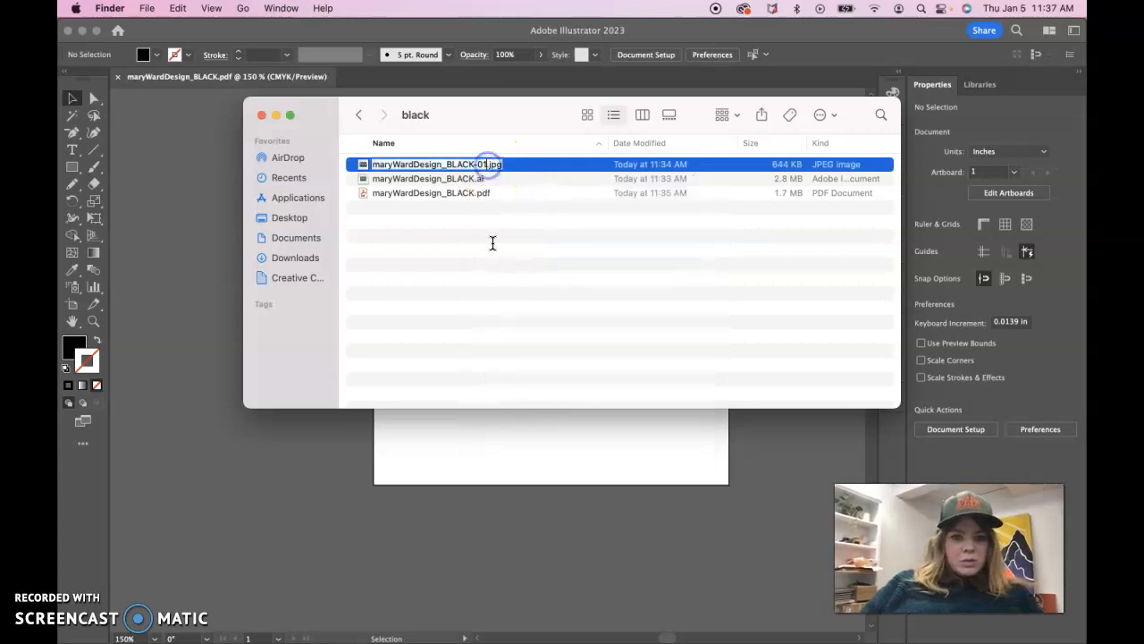
key(Return)
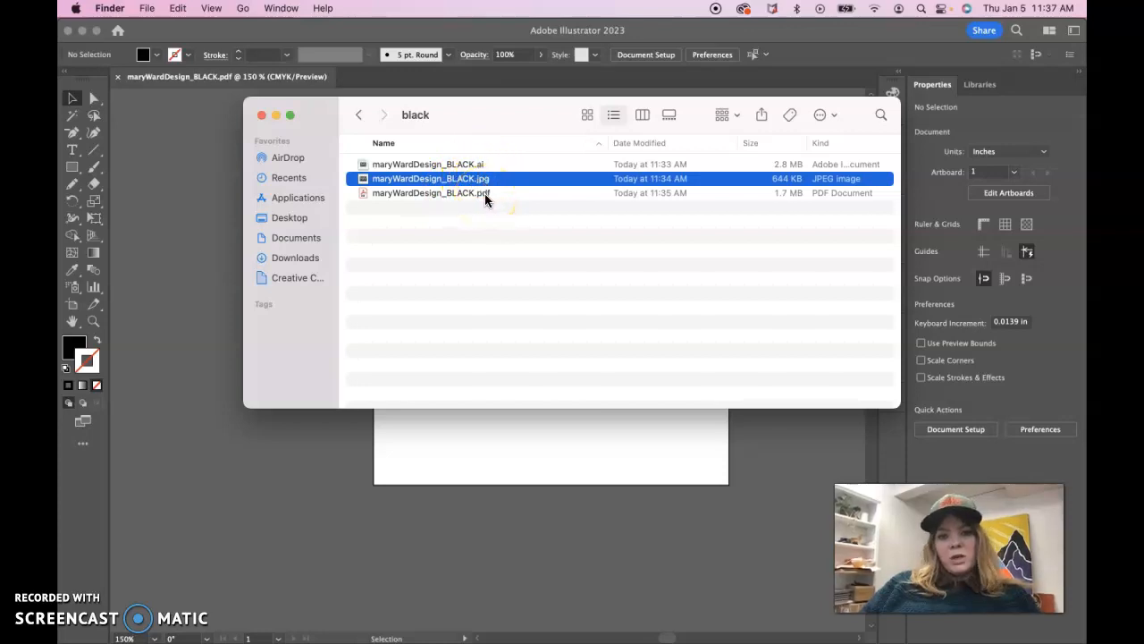
Open the screen folder's black subfolder and rename its JPEG to maryWardDesign_BLACK.jpg
click(359, 115)
click(360, 115)
double_click(388, 180)
double_click(379, 165)
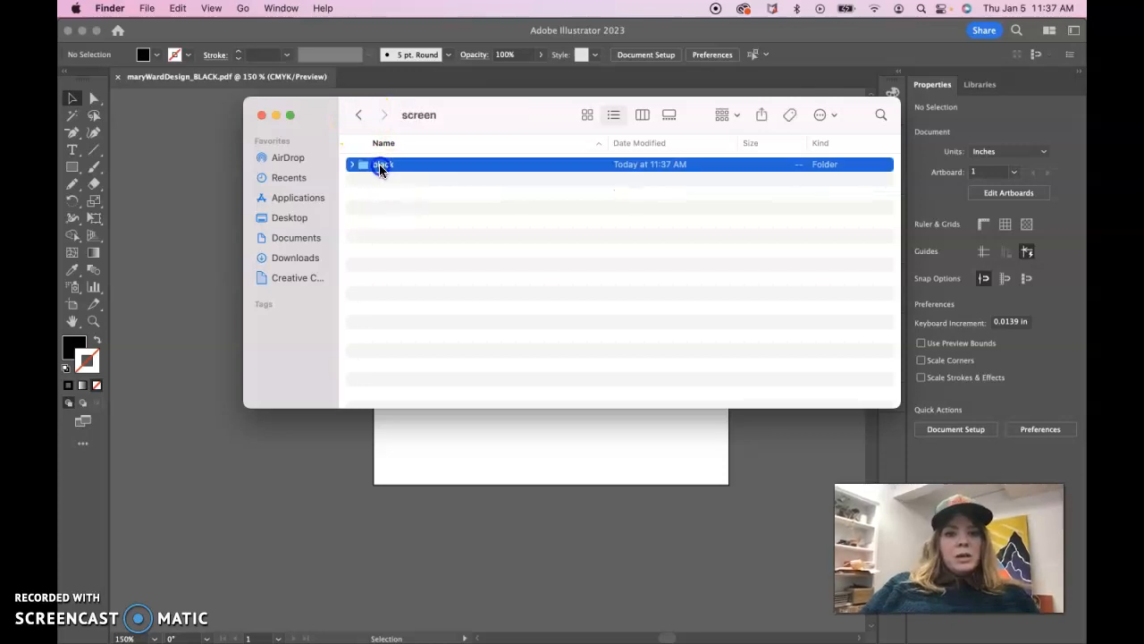
click(398, 167)
click(484, 163)
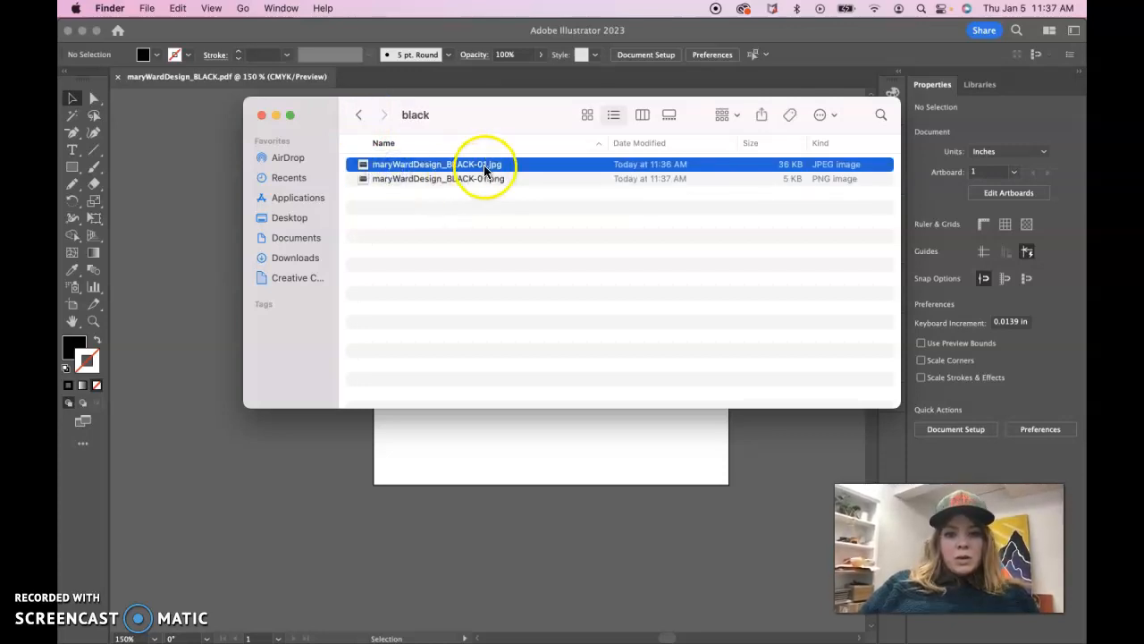
click(487, 164)
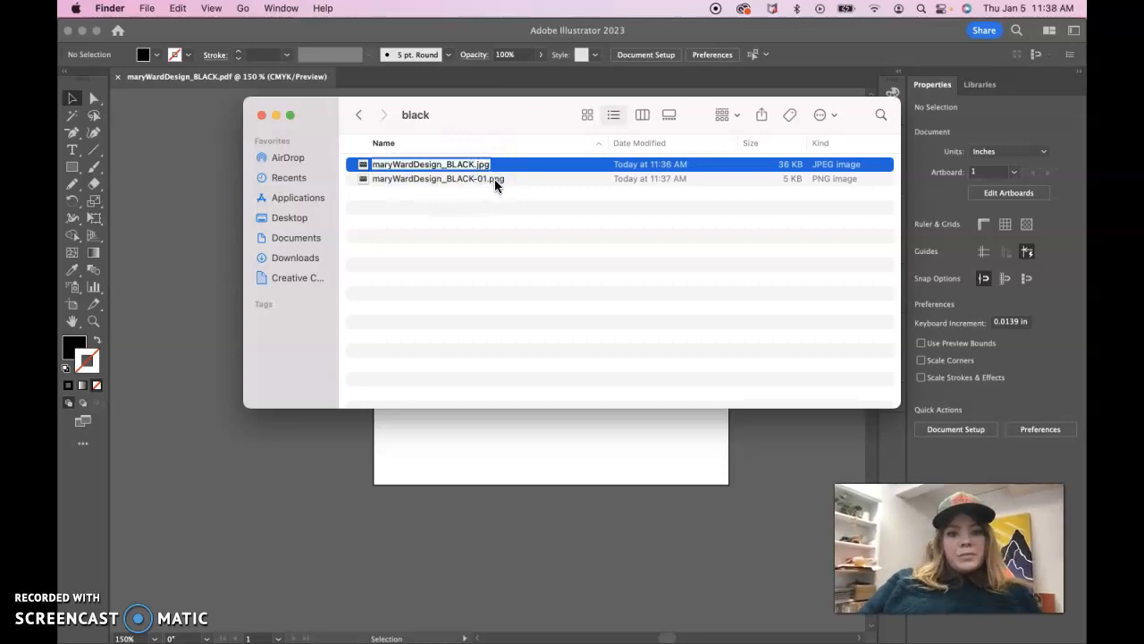
Remove the -01 suffix from the PNG in the screen black folder so it is named maryWardDesign_BLACK.png
click(477, 179)
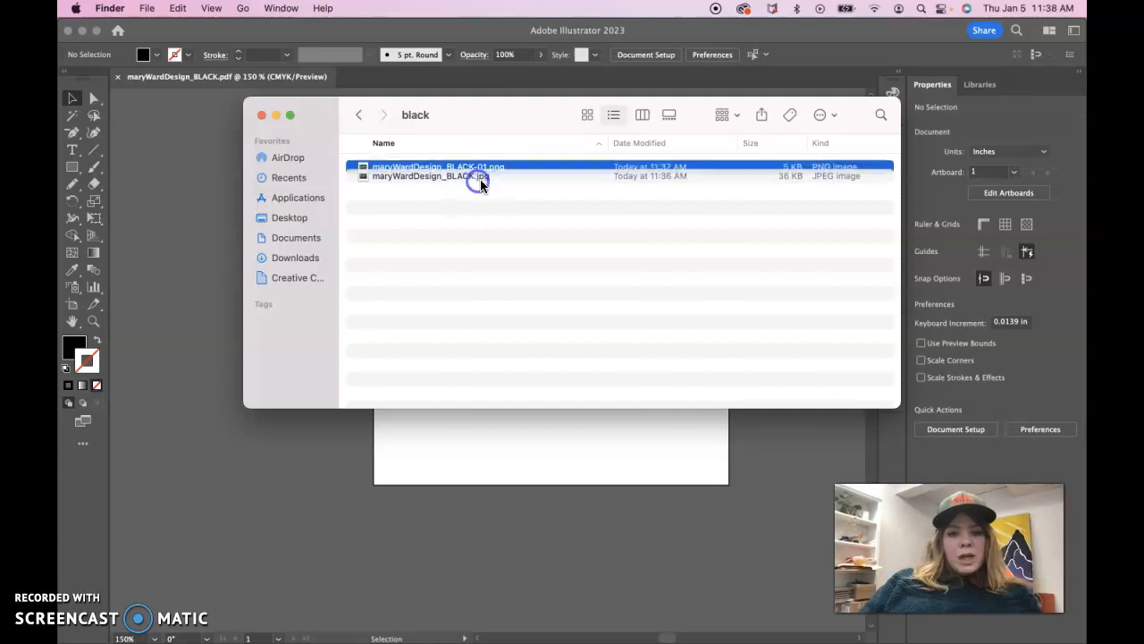
click(483, 168)
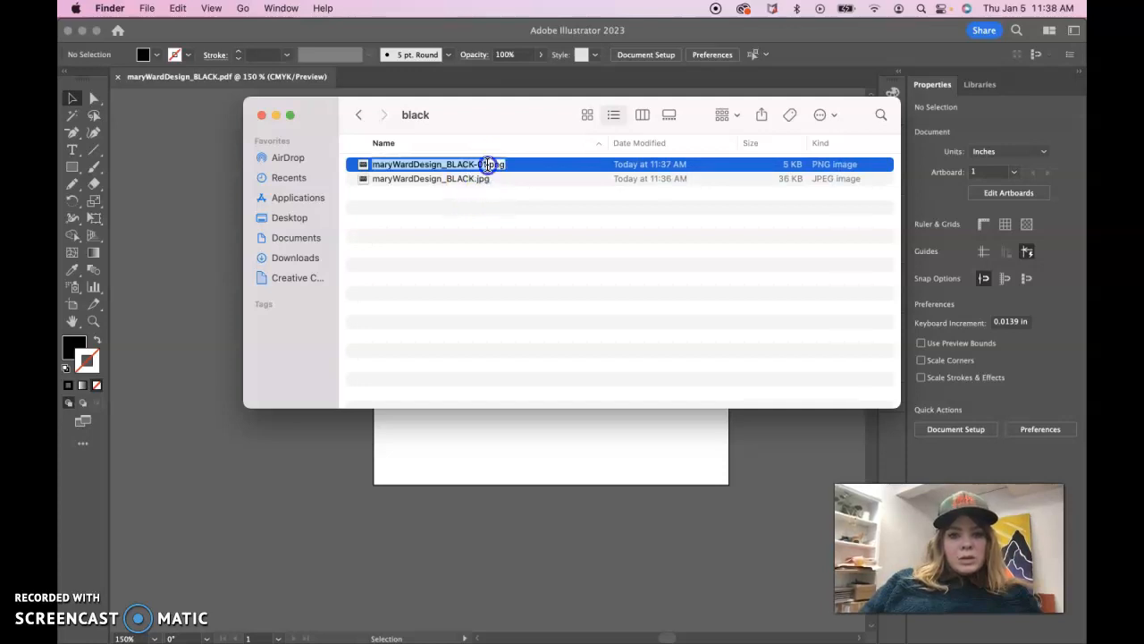
click(487, 165)
key(BackSpace)
key(BackSpace)
key(BackSpace)
click(485, 182)
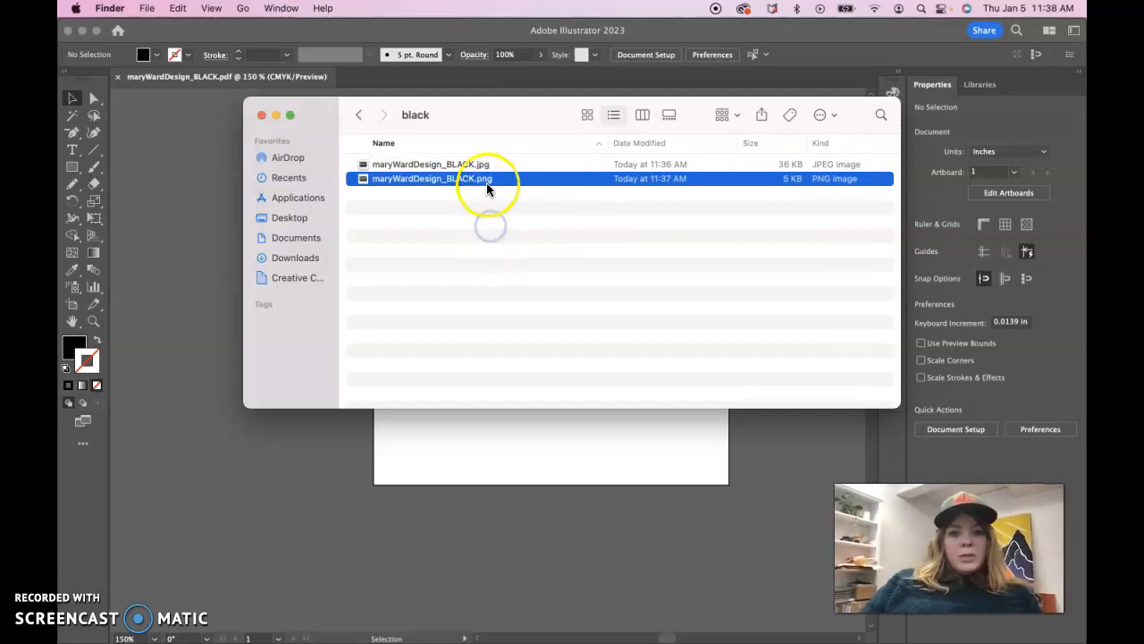
click(442, 253)
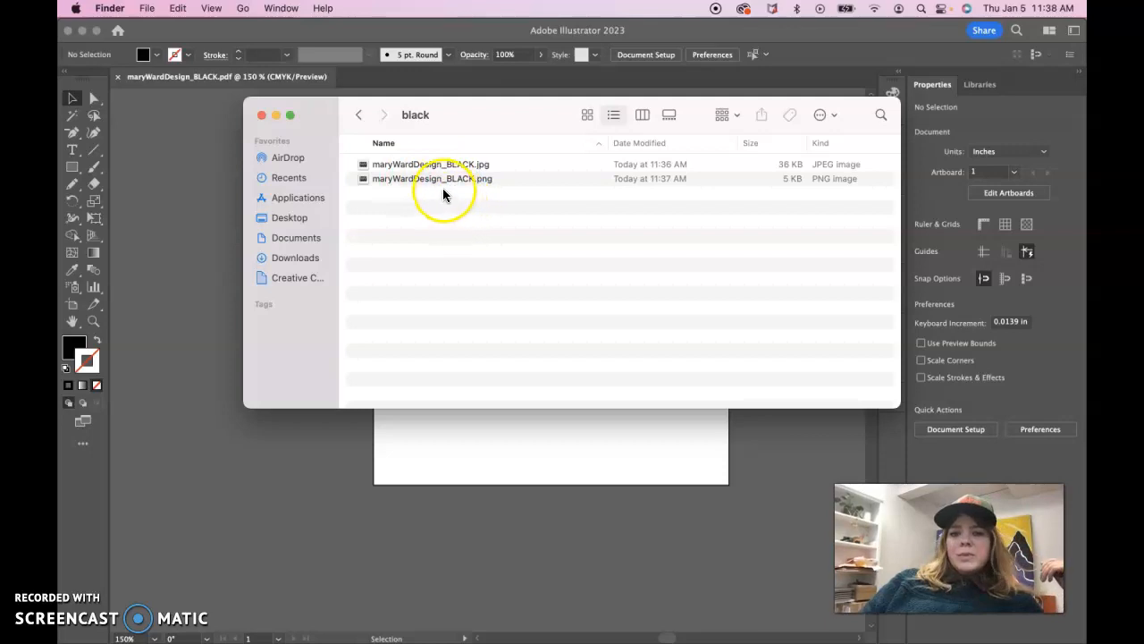
Return to the Mary Ward Design Logo folder and display it in column view
click(359, 115)
click(359, 115)
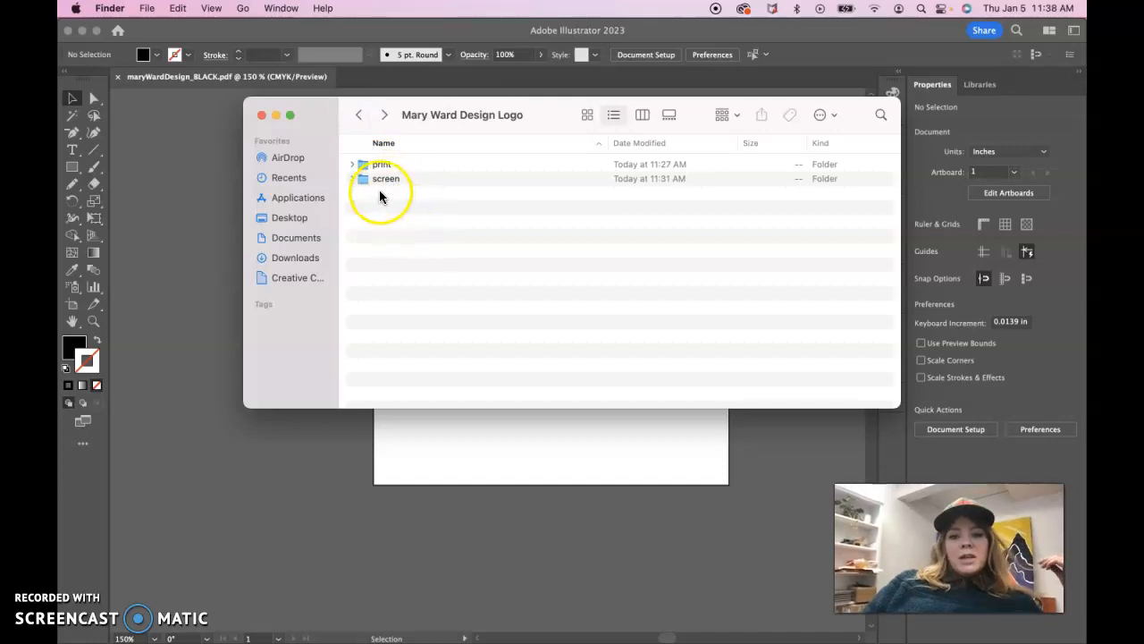
click(644, 114)
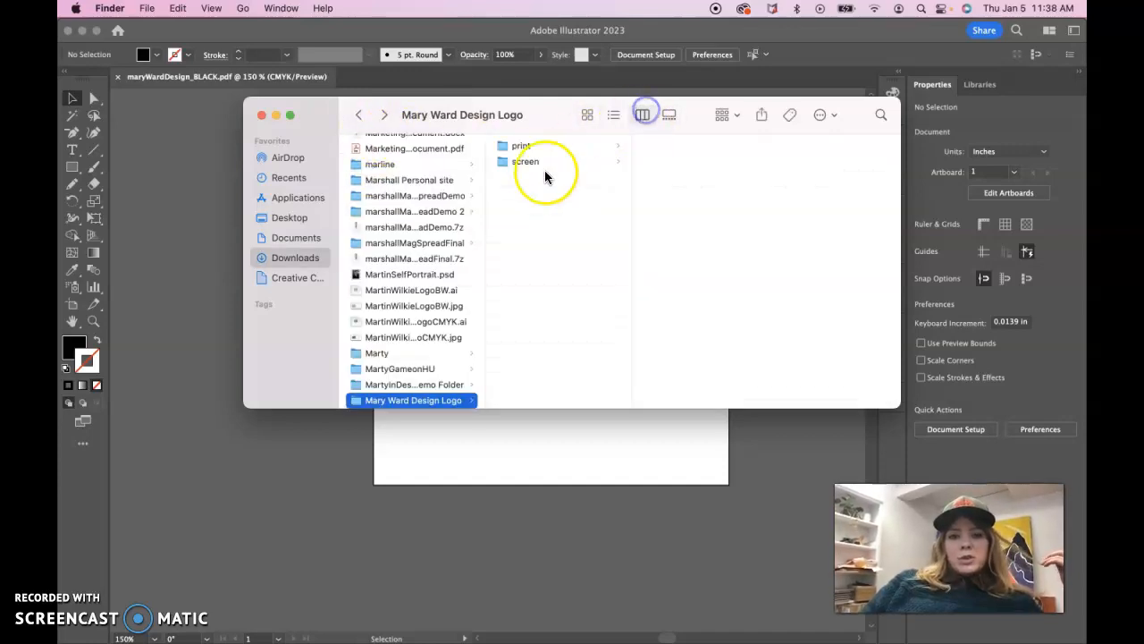
Review the files in the black subfolders of both the print and screen folders
click(525, 166)
click(524, 146)
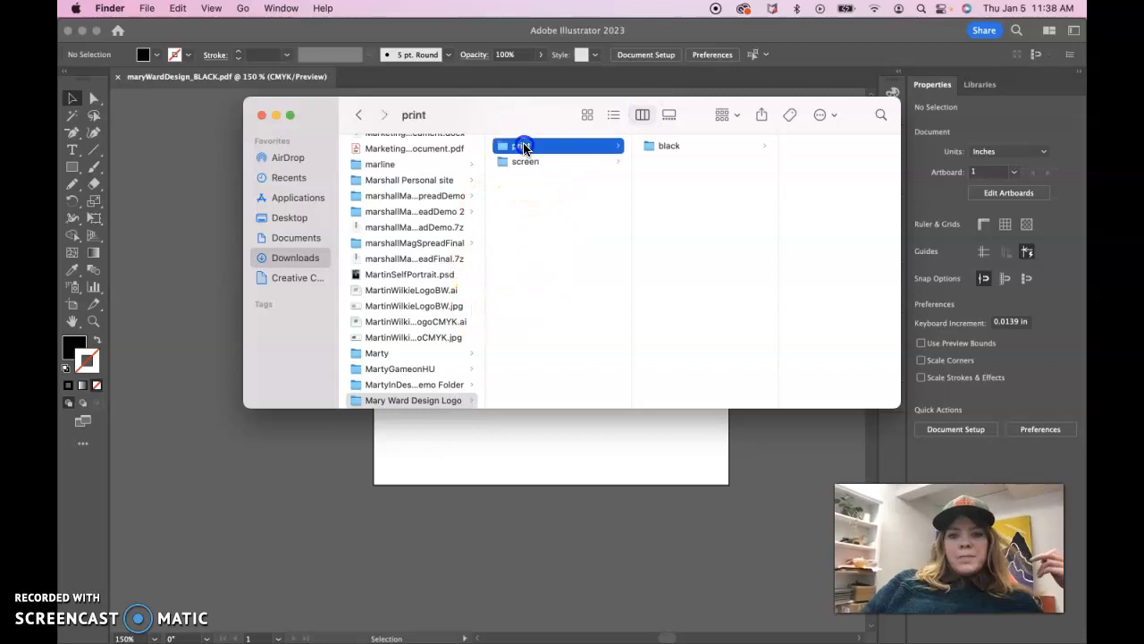
click(613, 162)
click(675, 146)
click(549, 146)
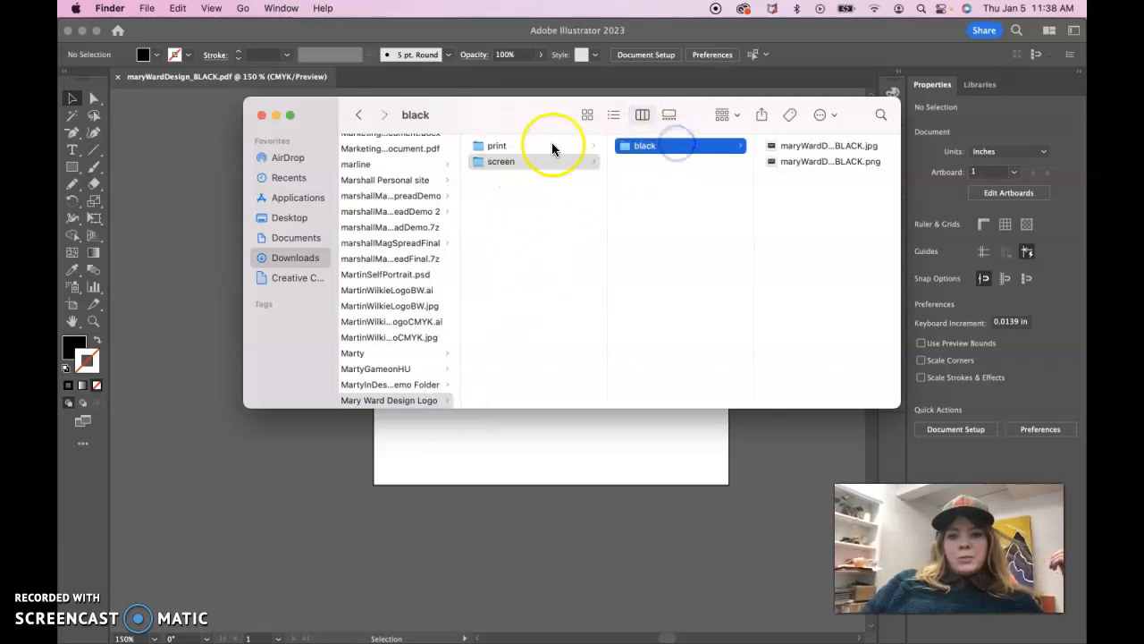
click(639, 146)
click(513, 161)
click(510, 161)
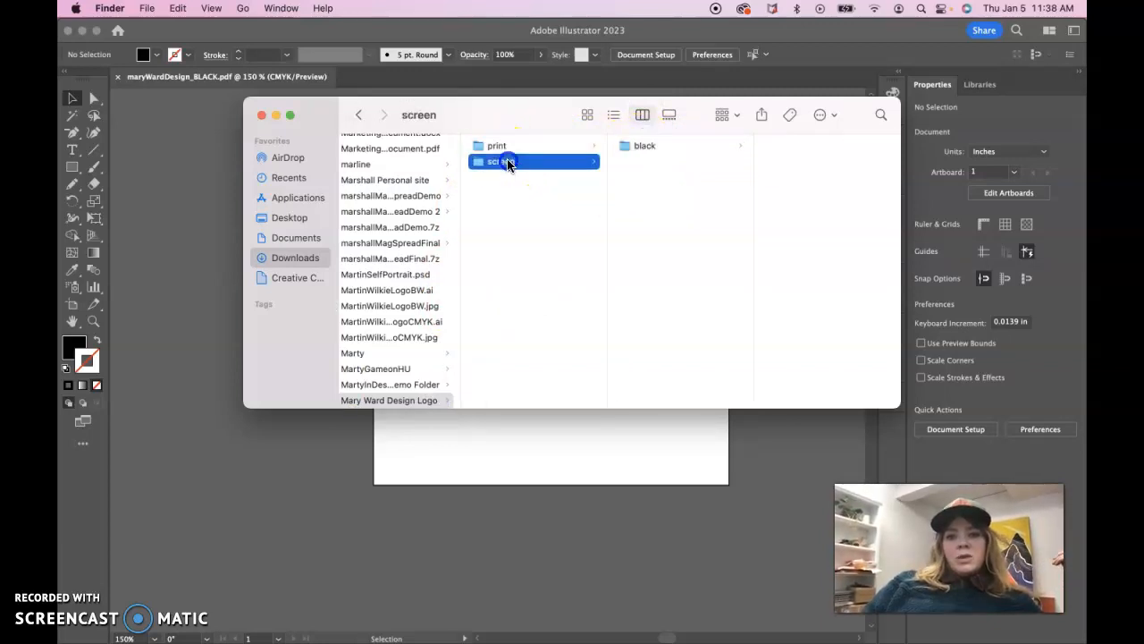
scroll(517, 313, down, 1)
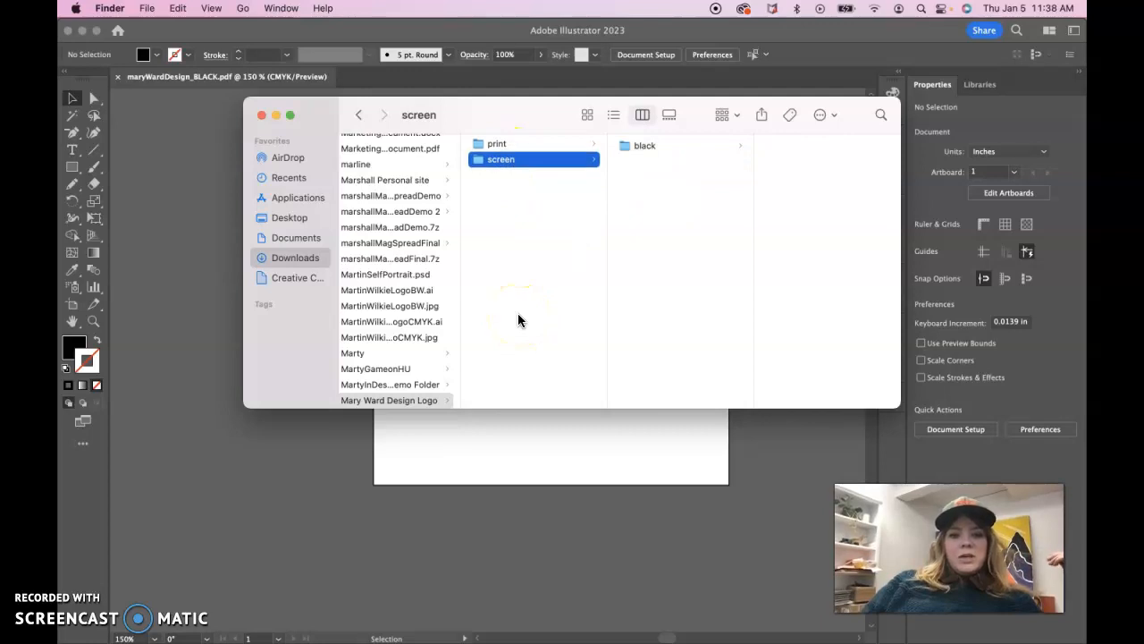
click(506, 144)
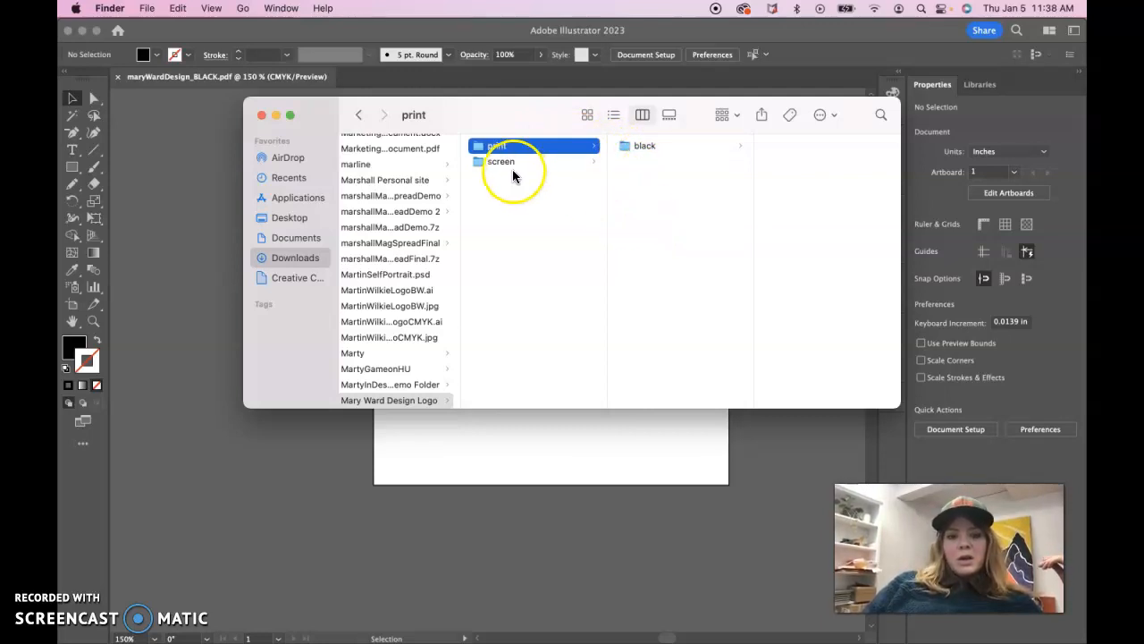
click(639, 146)
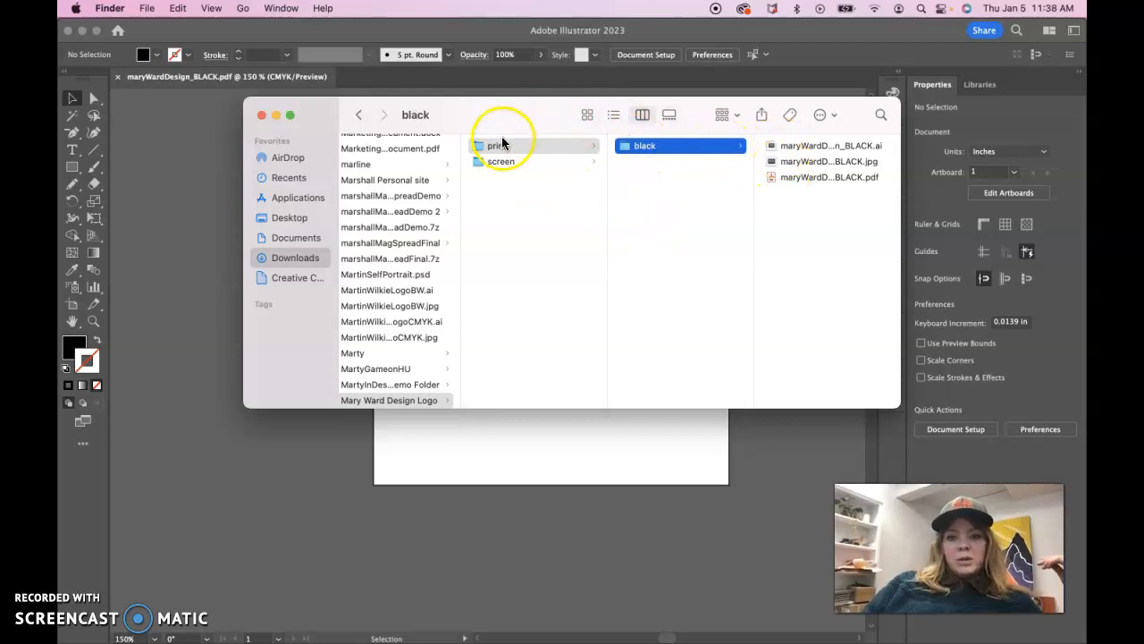
click(509, 166)
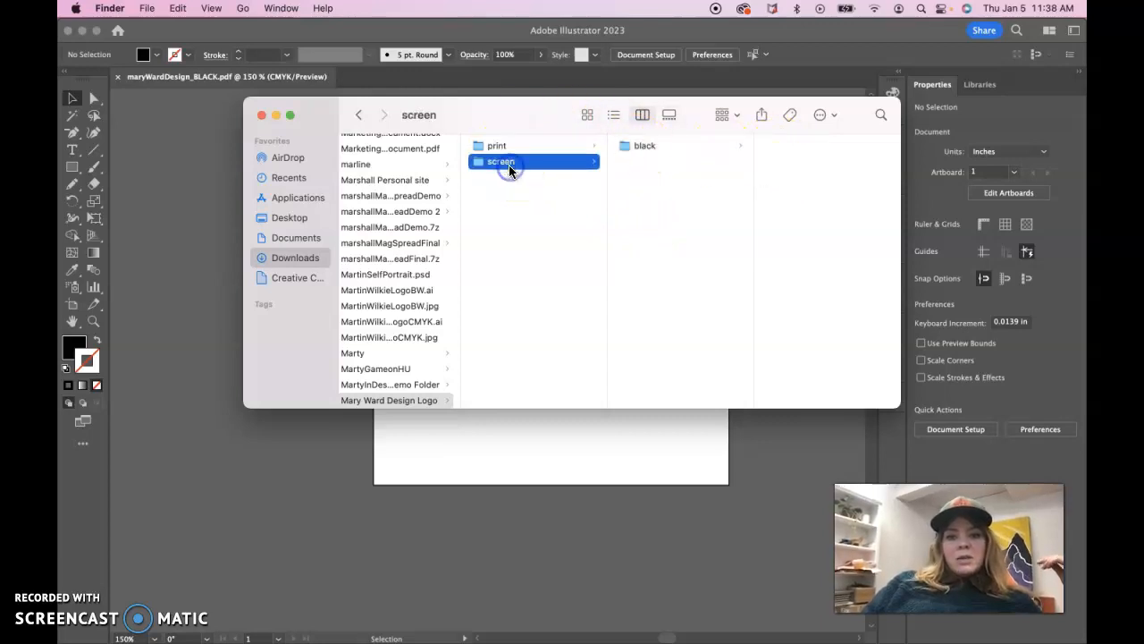
click(638, 153)
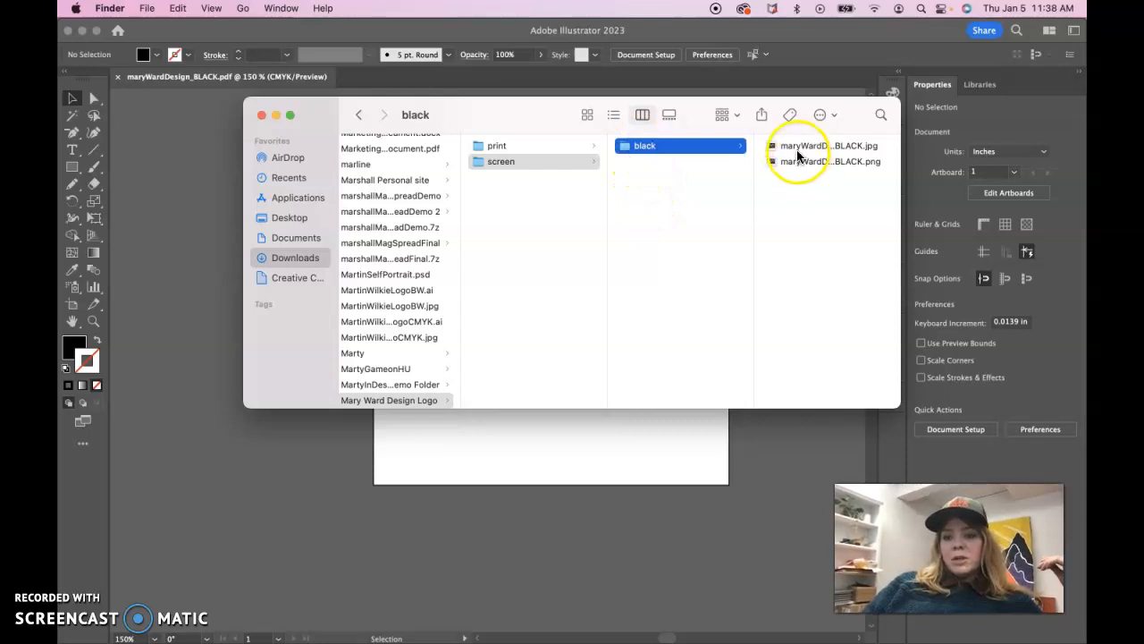
Compress the Mary Ward Design Logo folder into a ZIP archive in Downloads
scroll(538, 293, left, 1)
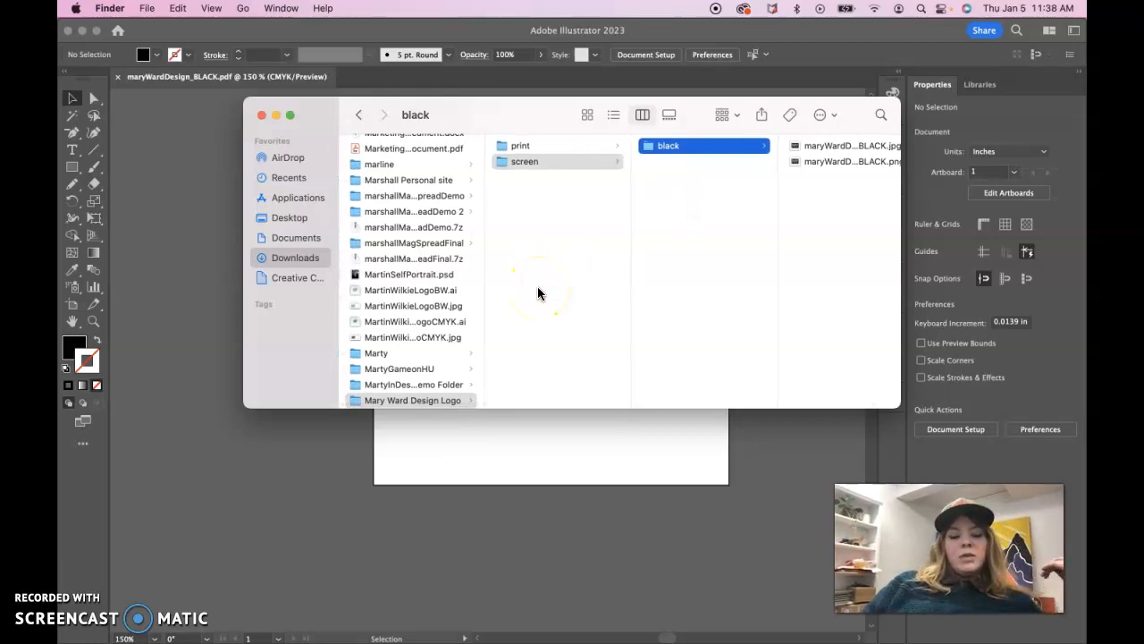
right_click(425, 400)
click(470, 420)
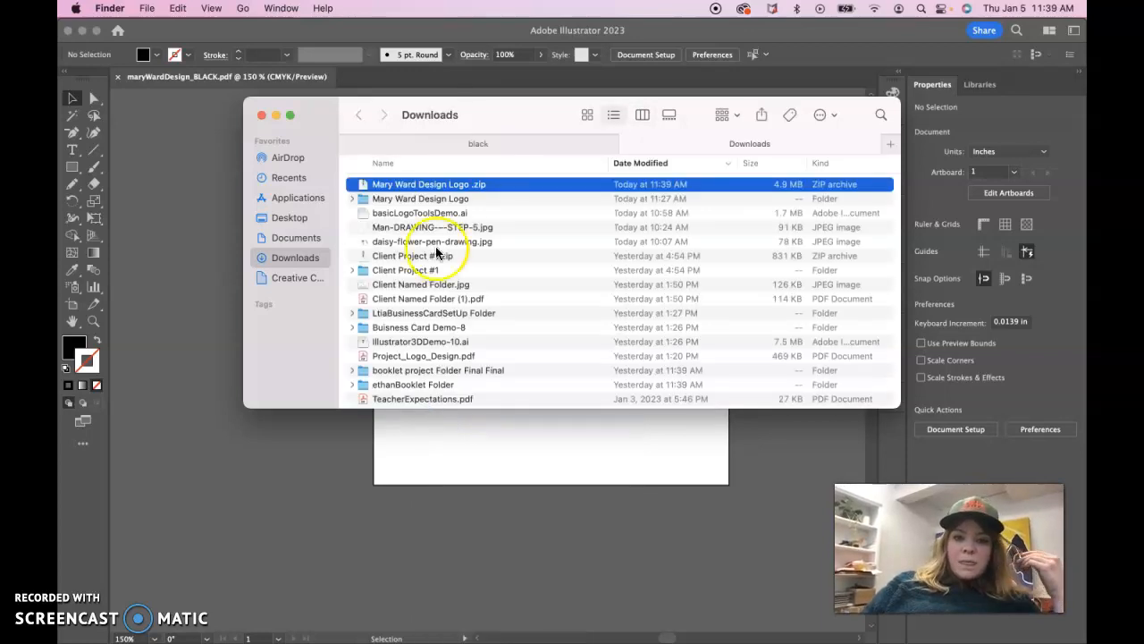